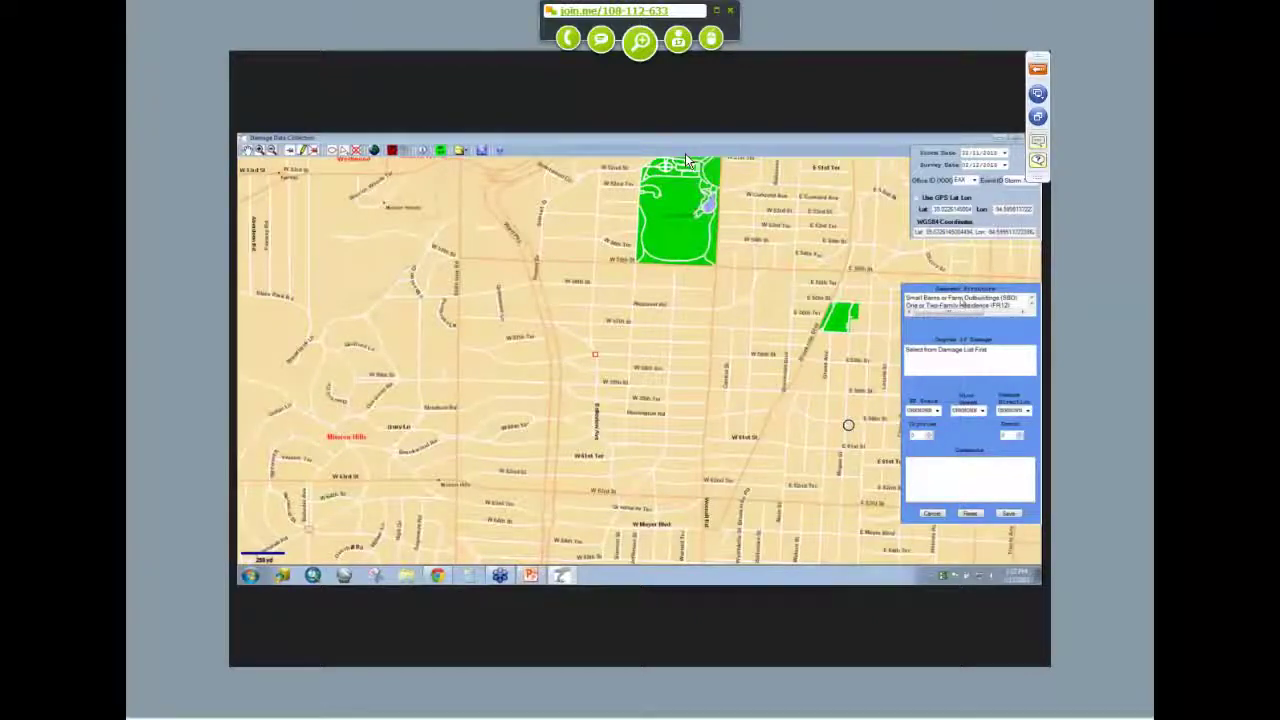
- Set the damage point's structure type to Small Retail Building
{"action": "left_click", "coordinate": [961, 298]}
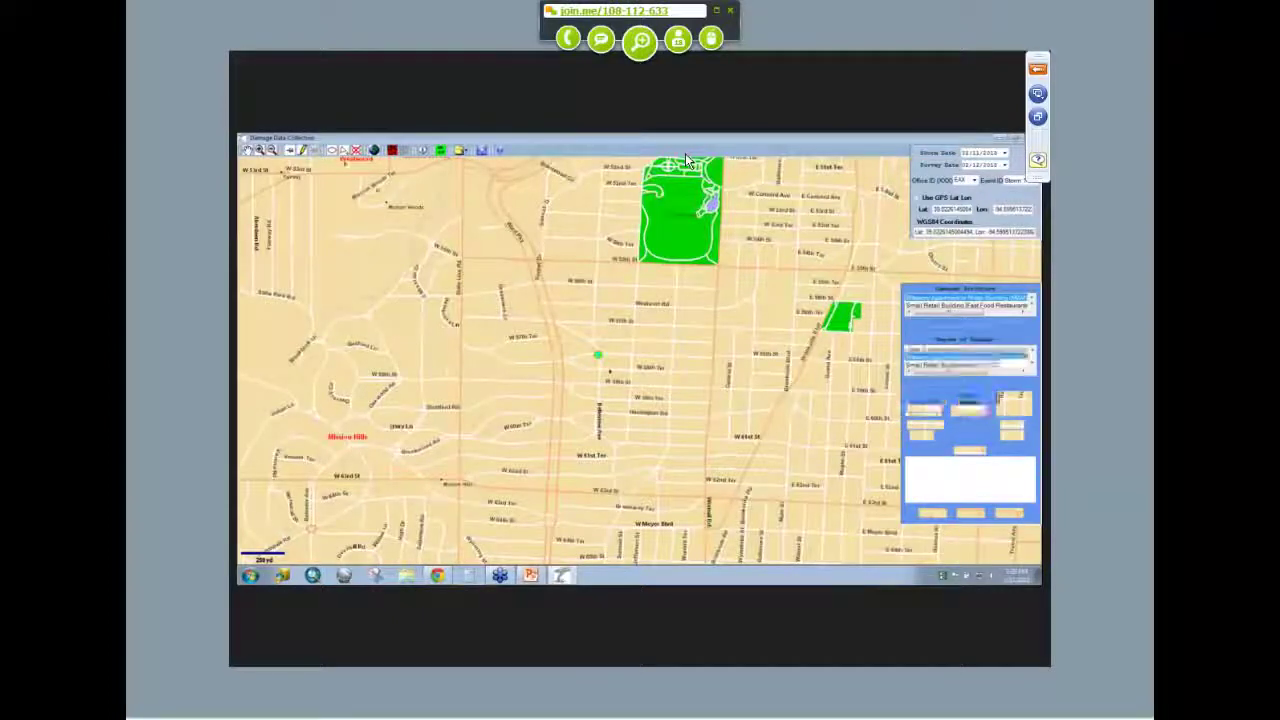
- Delete the selected damage point from the map
{"action": "key", "text": "Delete"}
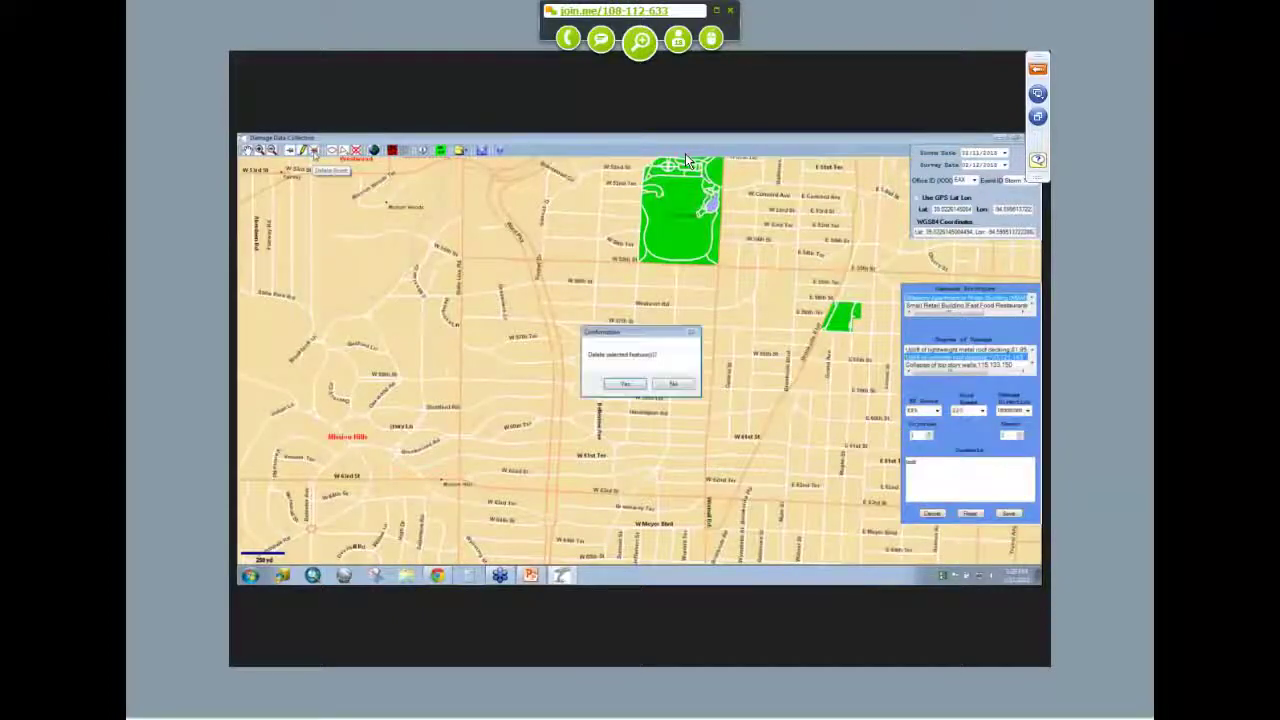
- Confirm deleting the damage point, leaving only the two green polygons
{"action": "left_click", "coordinate": [626, 385]}
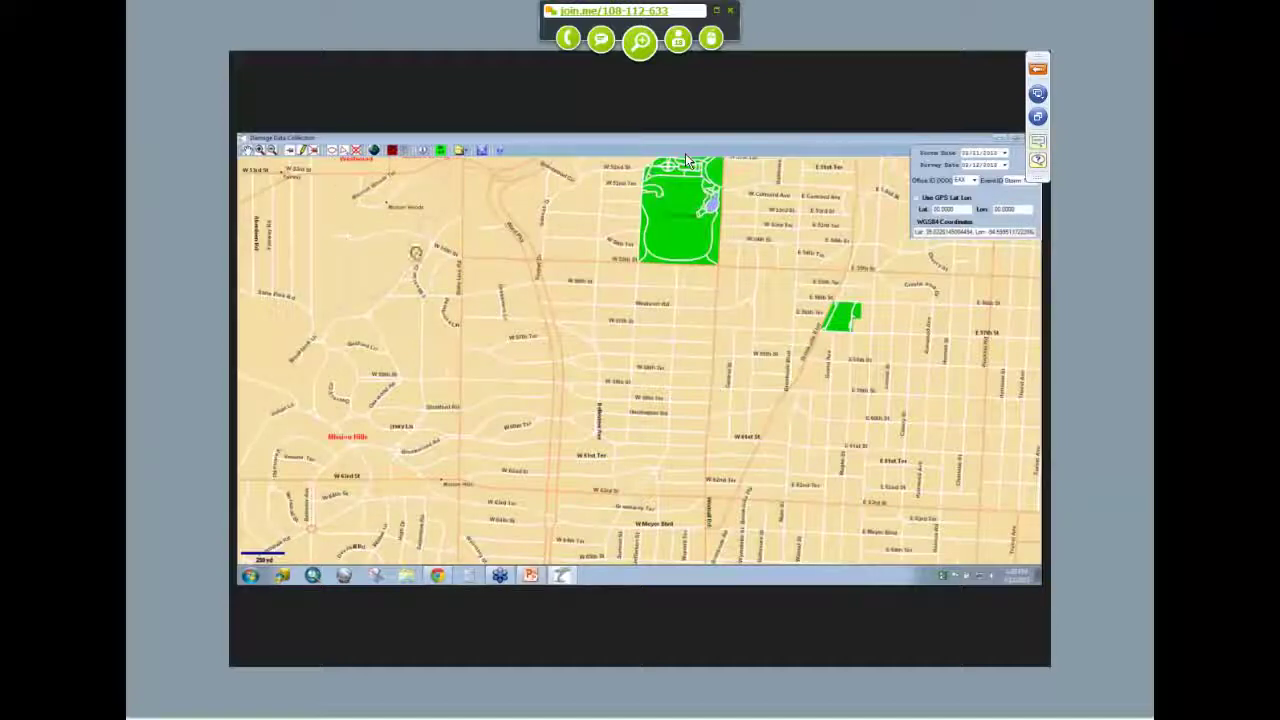
- Draw a seven-corner damage polygon outlining the area west of the park
{"action": "left_click", "coordinate": [549, 453]}
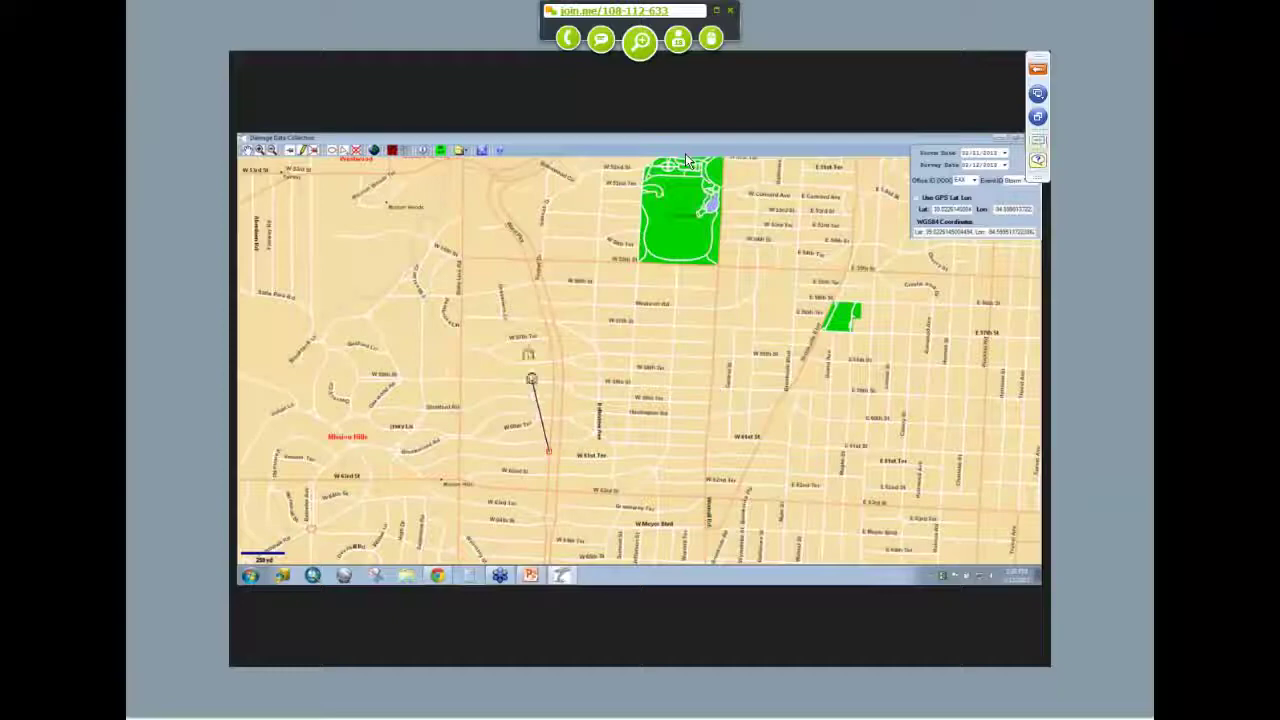
{"action": "left_click", "coordinate": [512, 228]}
{"action": "left_click", "coordinate": [552, 228]}
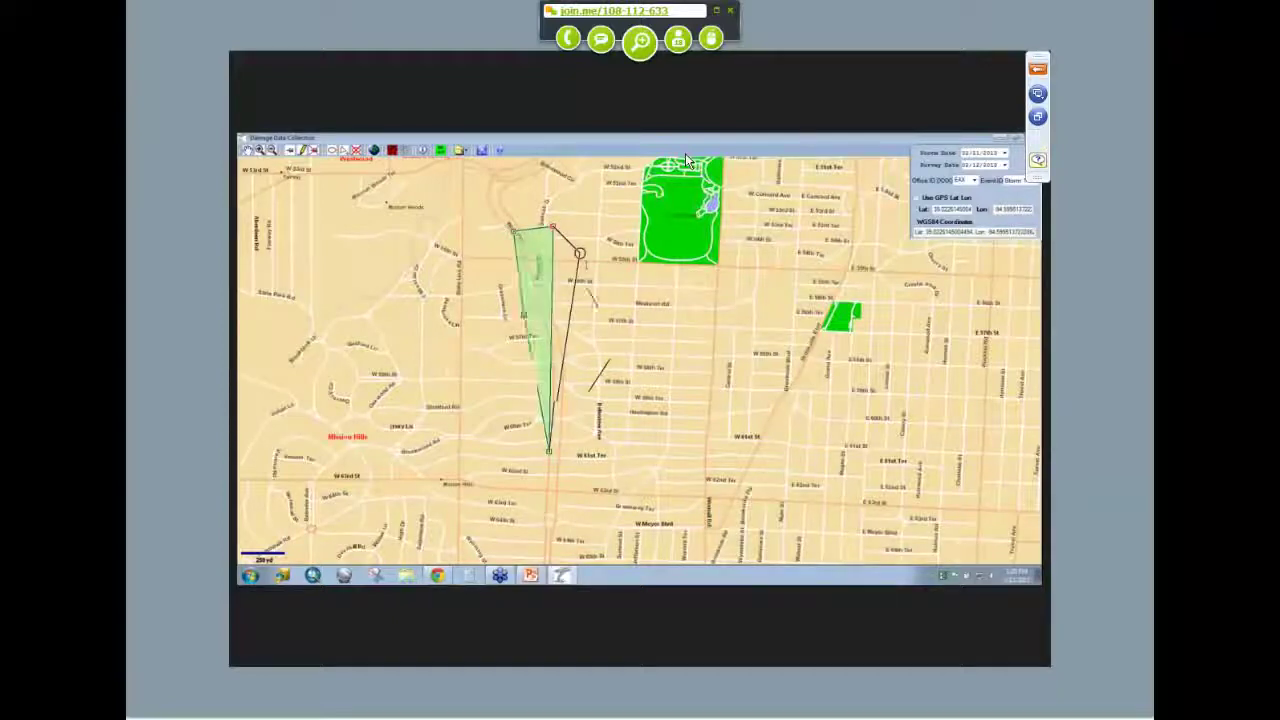
{"action": "left_click", "coordinate": [612, 345]}
{"action": "left_click", "coordinate": [600, 408]}
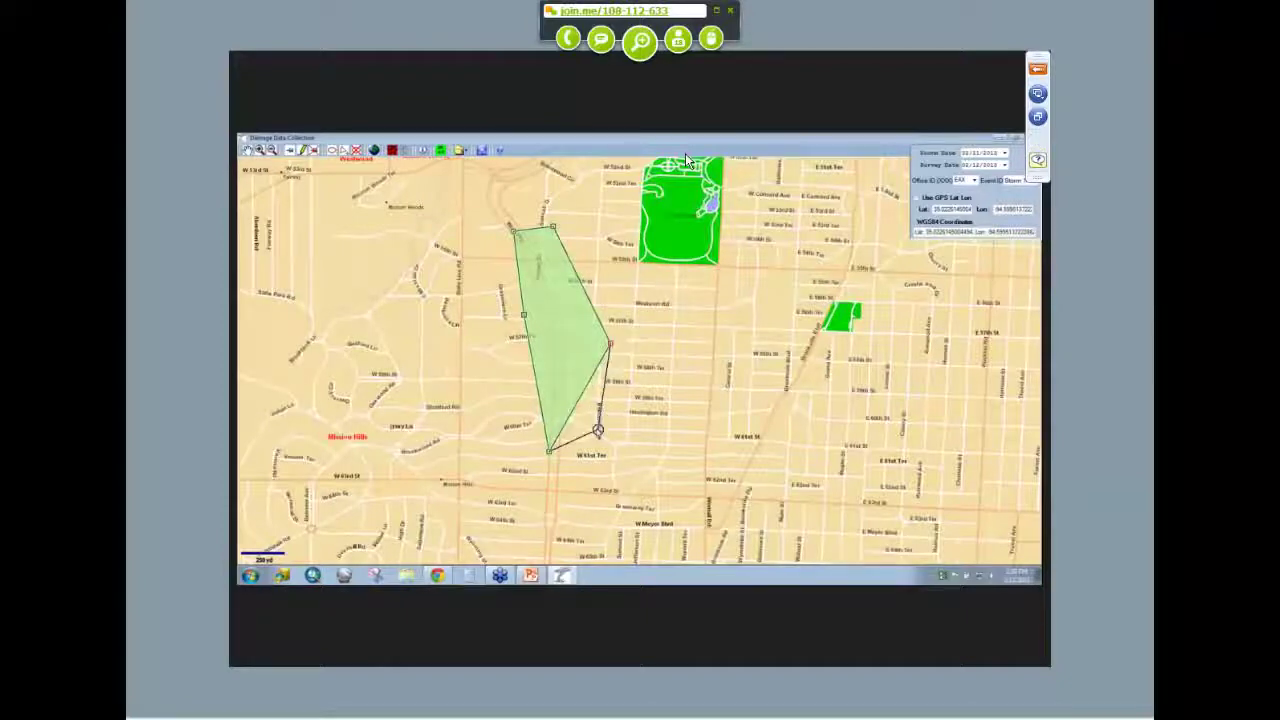
{"action": "left_click", "coordinate": [594, 428]}
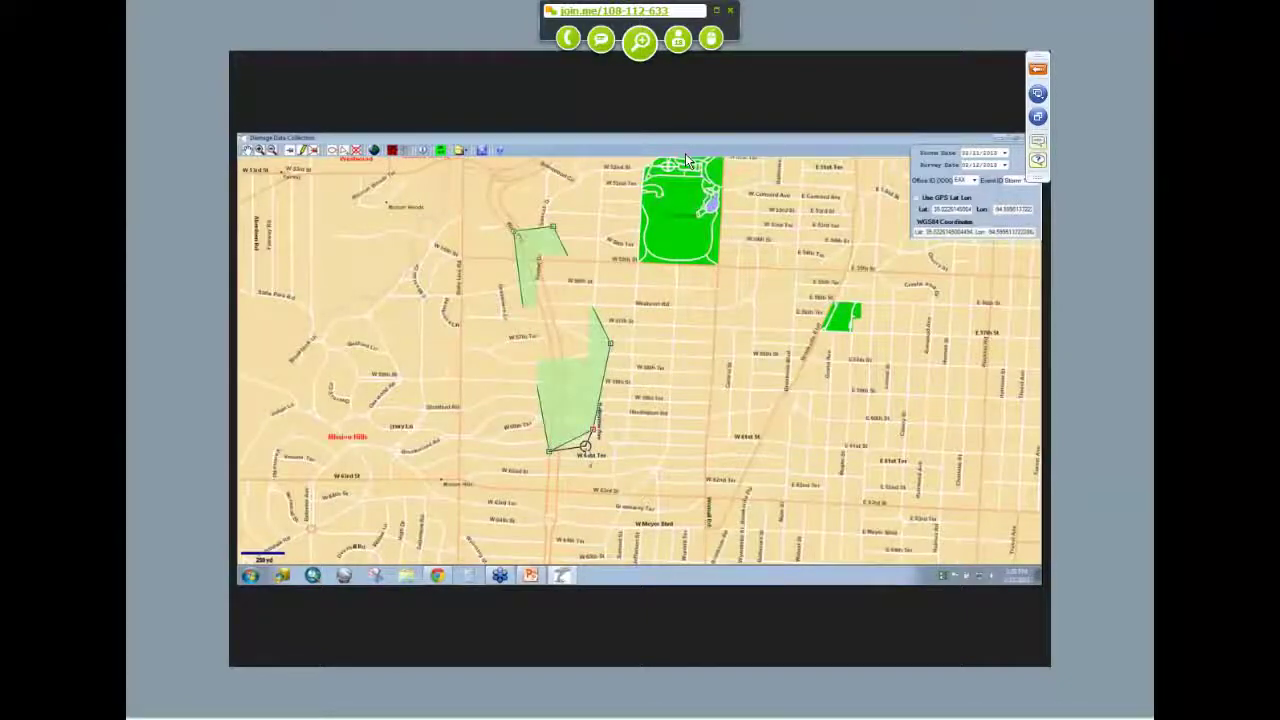
{"action": "double_click", "coordinate": [555, 493]}
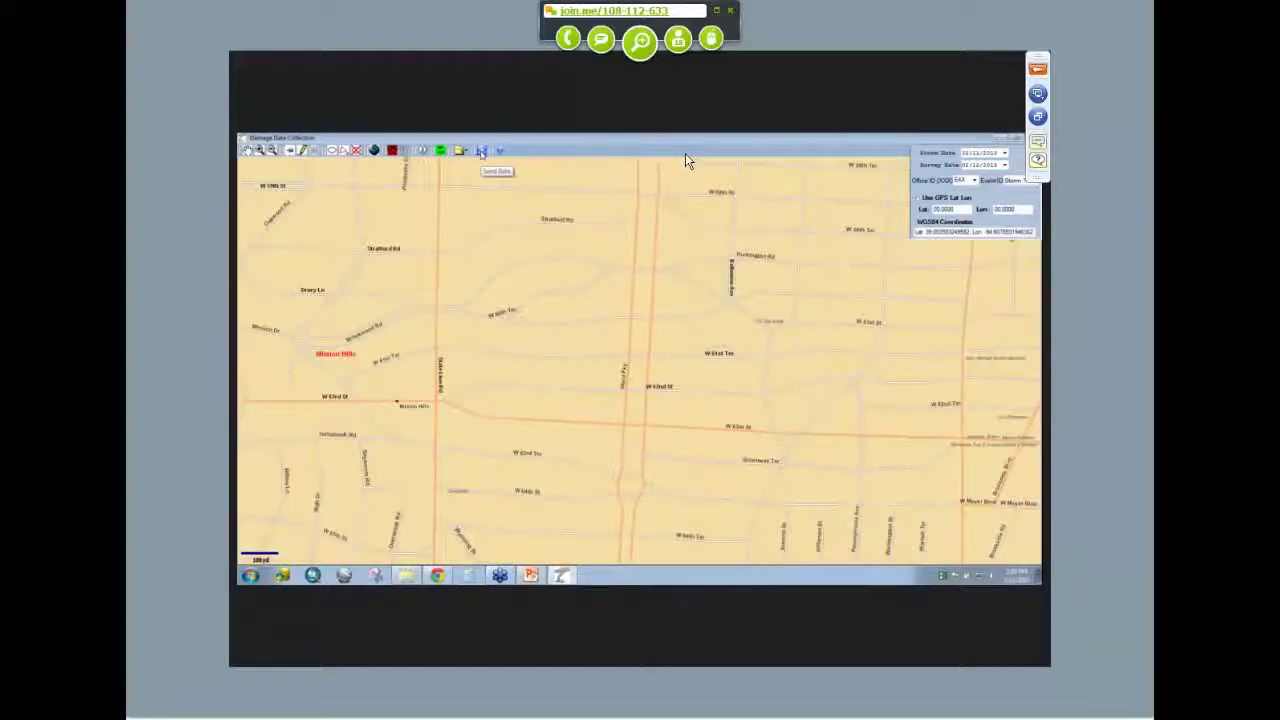
- Log in, upload the damage points and polygons, and dismiss both success messages
{"action": "left_click", "coordinate": [482, 151]}
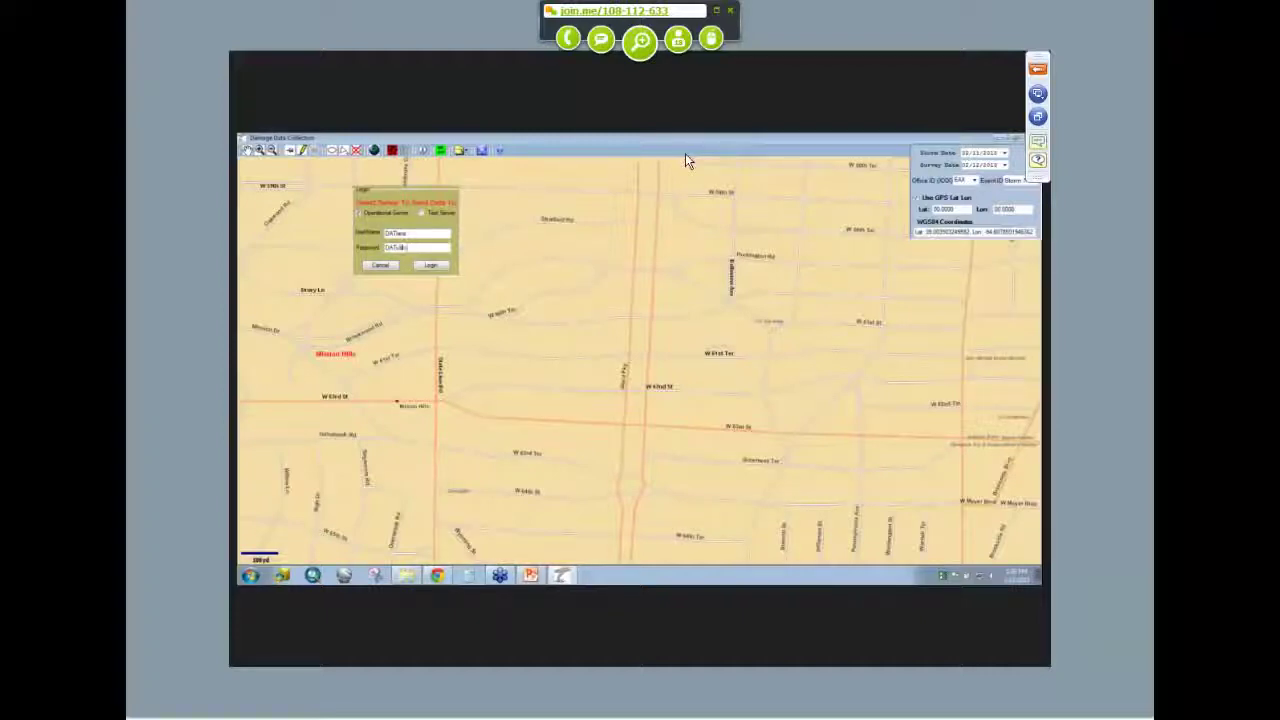
{"action": "type", "text": "6"}
{"action": "left_click", "coordinate": [432, 265]}
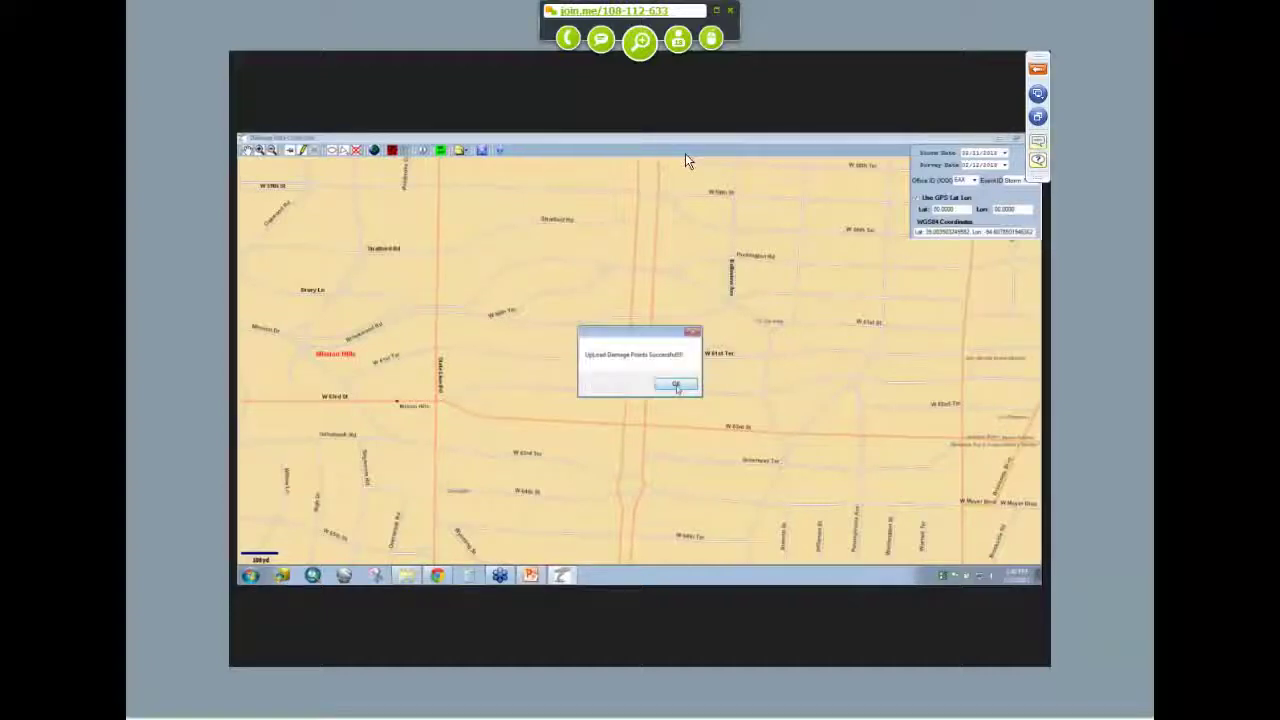
{"action": "left_click", "coordinate": [676, 386]}
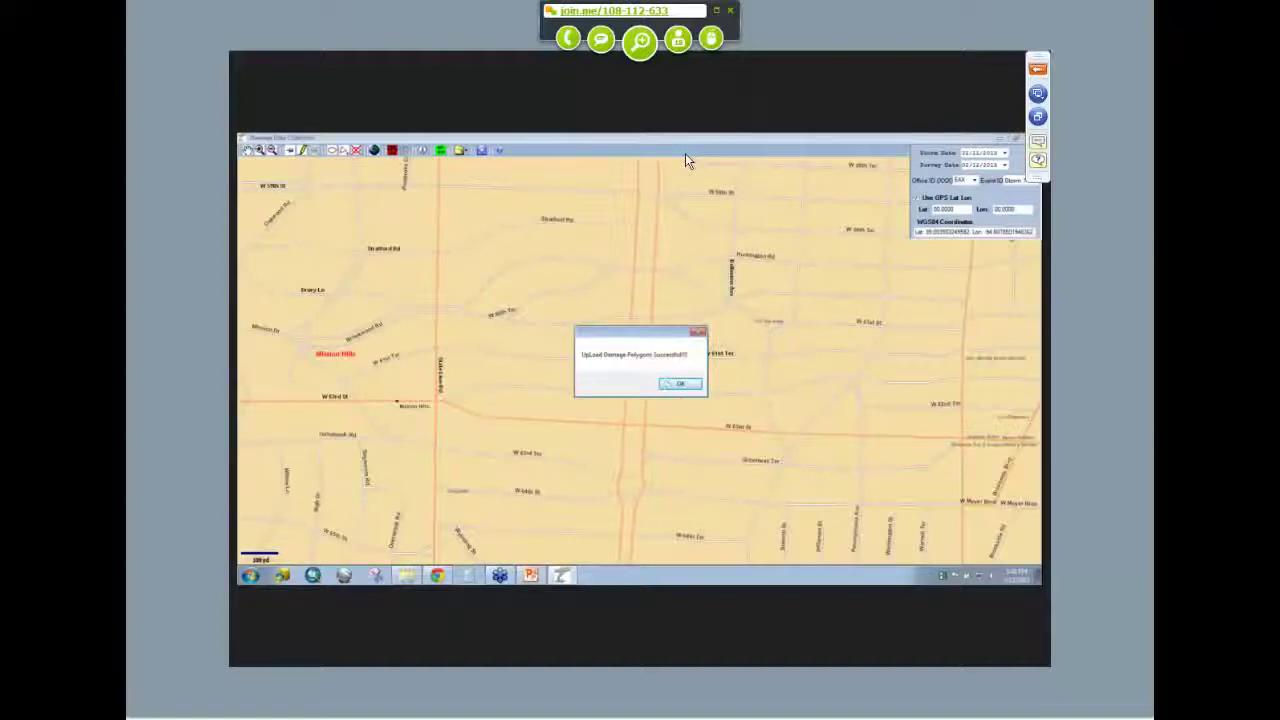
{"action": "left_click", "coordinate": [666, 383]}
- Minimise the damage map application and bring the Chrome browser forward
{"action": "key", "text": "super+Down"}
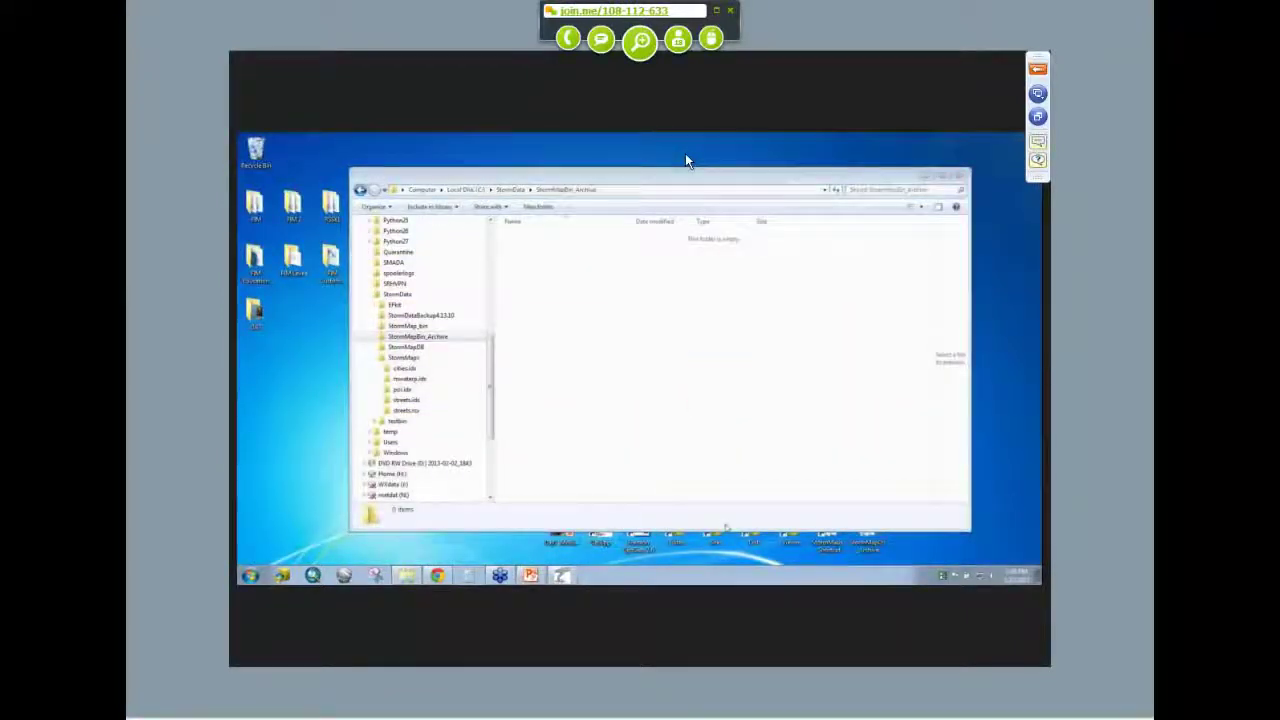
{"action": "key", "text": "alt+Tab"}
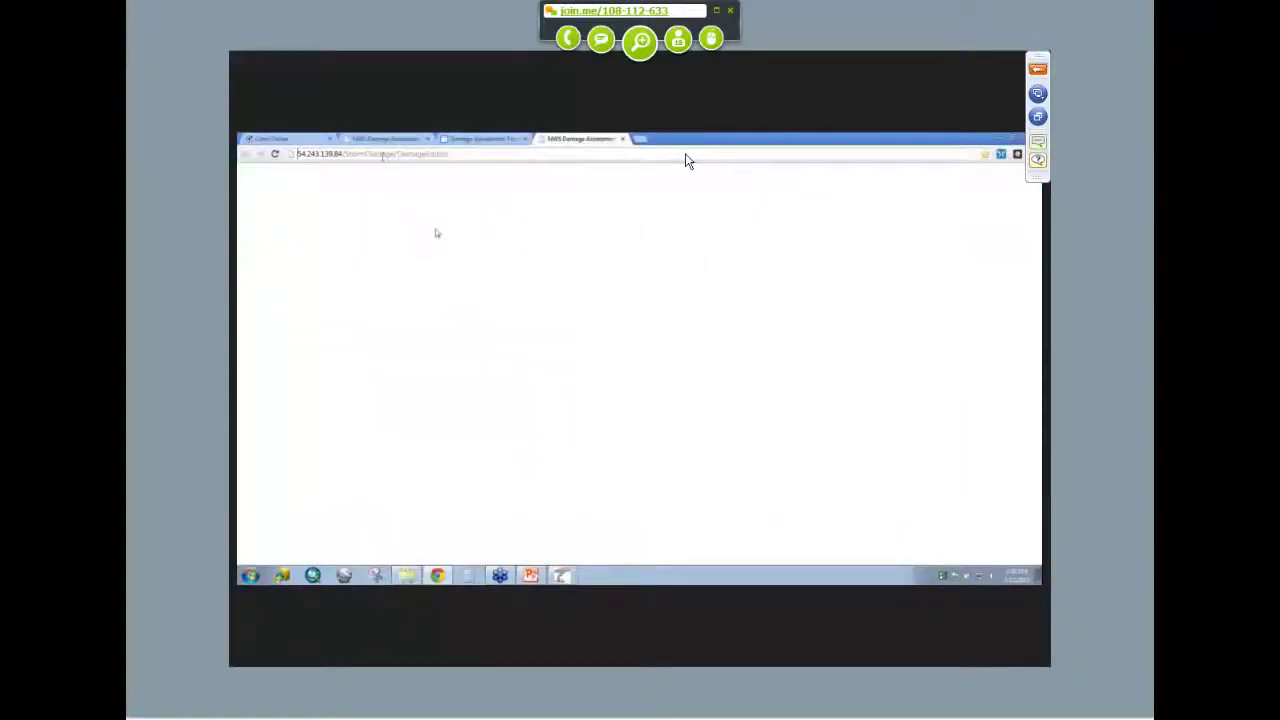
- Open the NWS Damage Assessment web map and zoom in on the Westwood Hills damage markers
{"action": "left_click", "coordinate": [382, 139]}
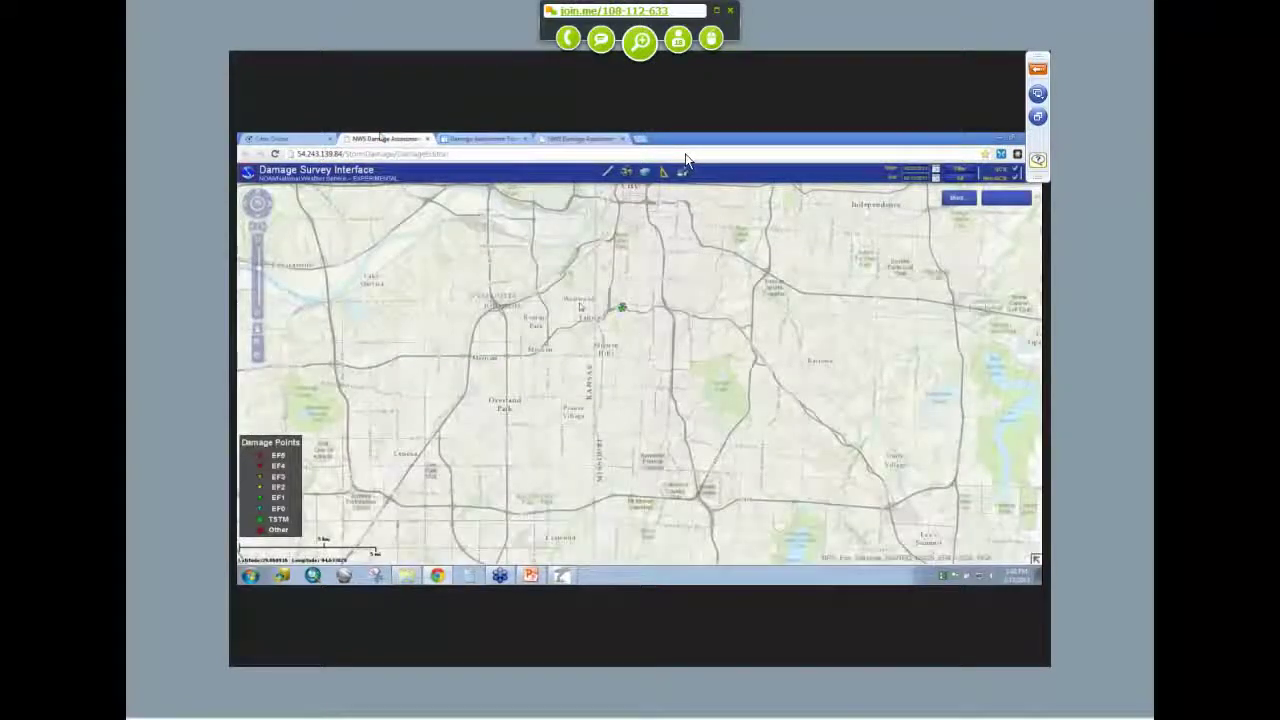
{"action": "scroll", "coordinate": [580, 307], "scroll_direction": "up", "scroll_amount": 1}
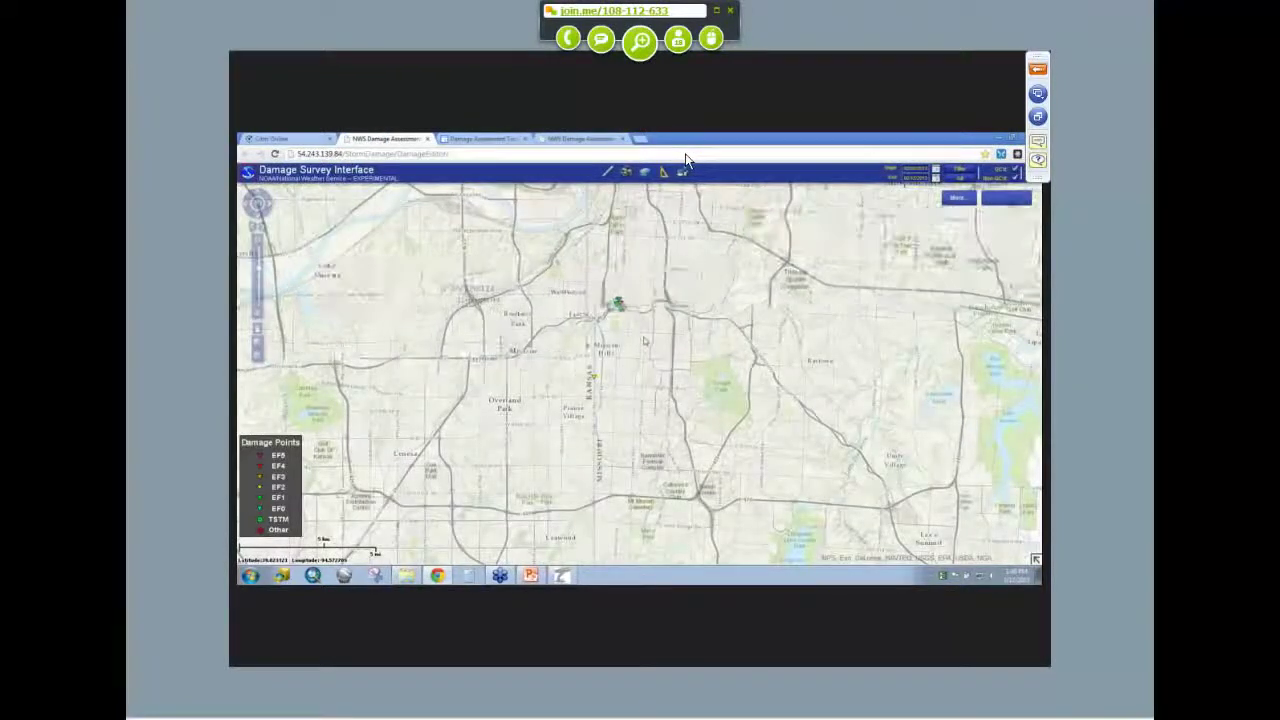
{"action": "scroll", "coordinate": [644, 341], "scroll_direction": "up", "scroll_amount": 1}
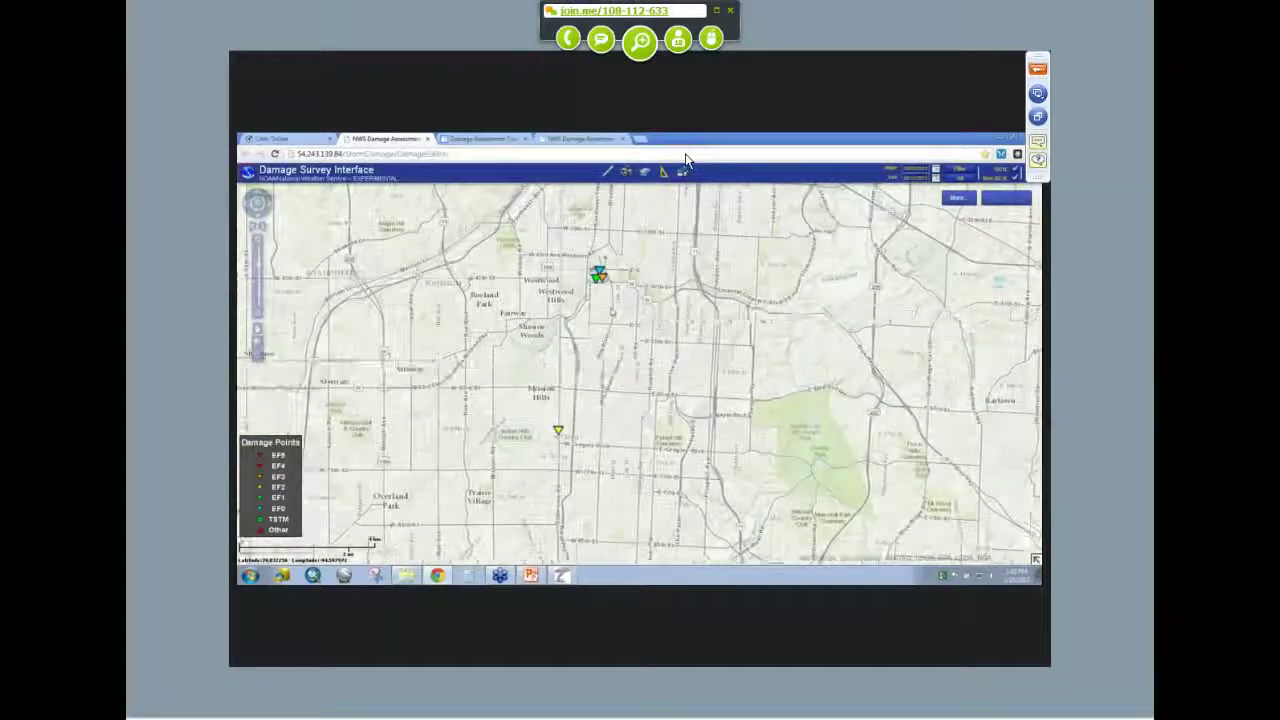
{"action": "scroll", "coordinate": [618, 283], "scroll_direction": "up", "scroll_amount": 1}
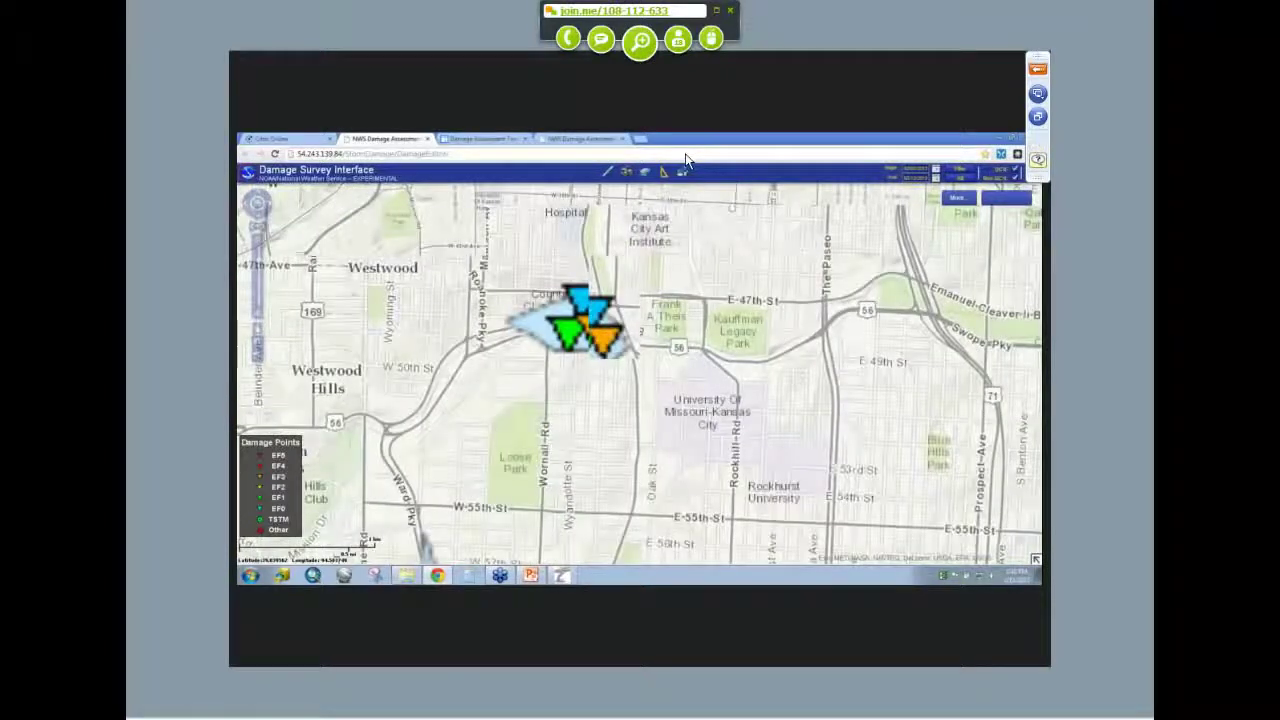
{"action": "scroll", "coordinate": [580, 305], "scroll_direction": "up", "scroll_amount": 1}
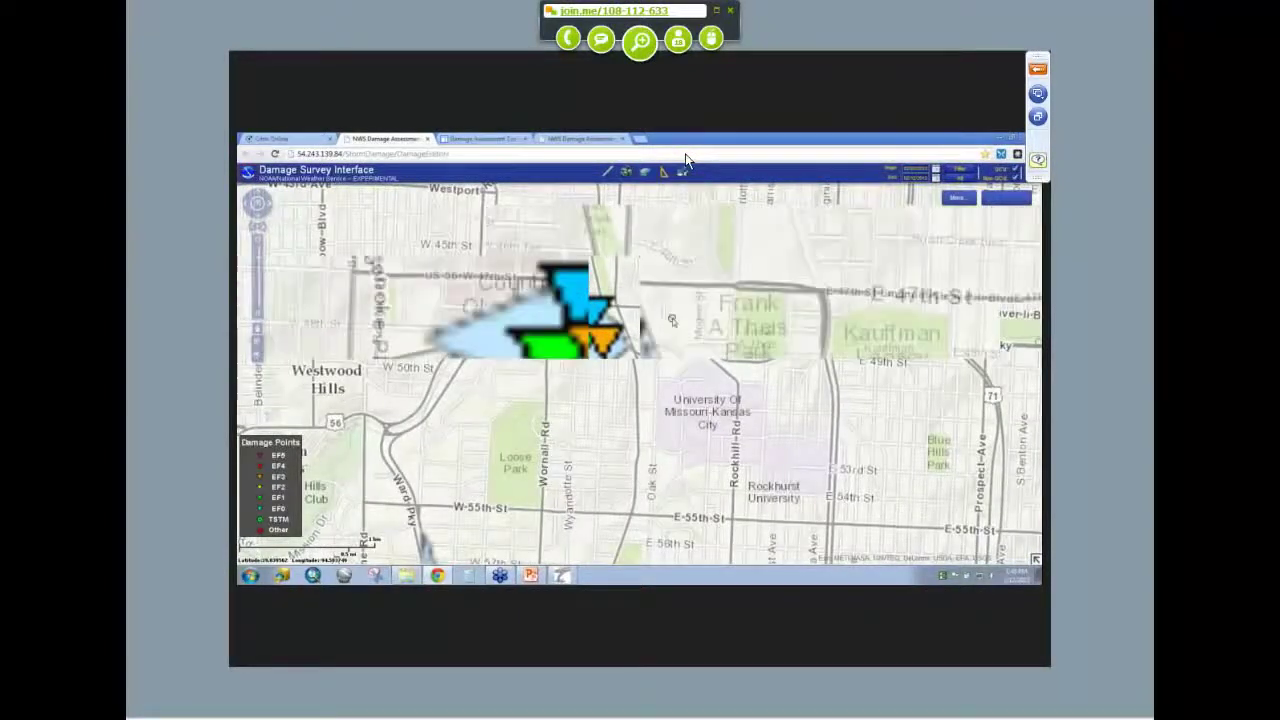
{"action": "scroll", "coordinate": [672, 320], "scroll_direction": "down", "scroll_amount": 1}
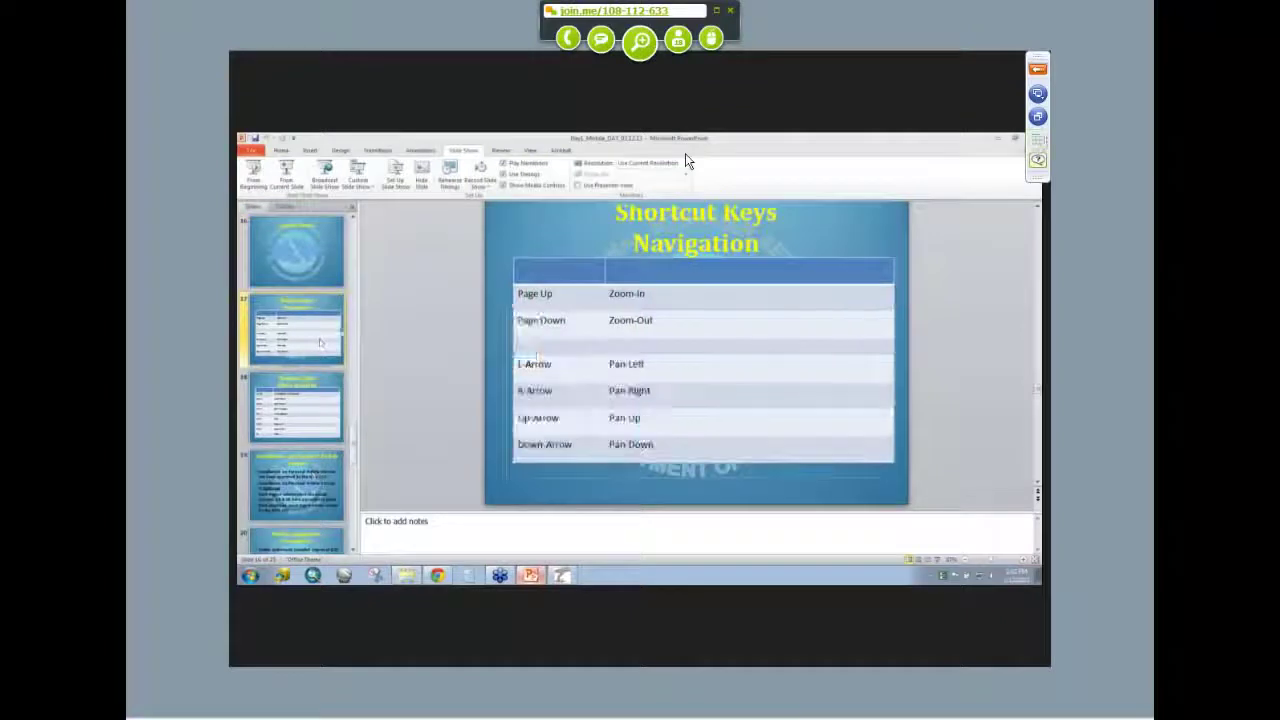
- Show the Shortcut Keys Menu Features slide (slide 18)
{"action": "left_click", "coordinate": [315, 412]}
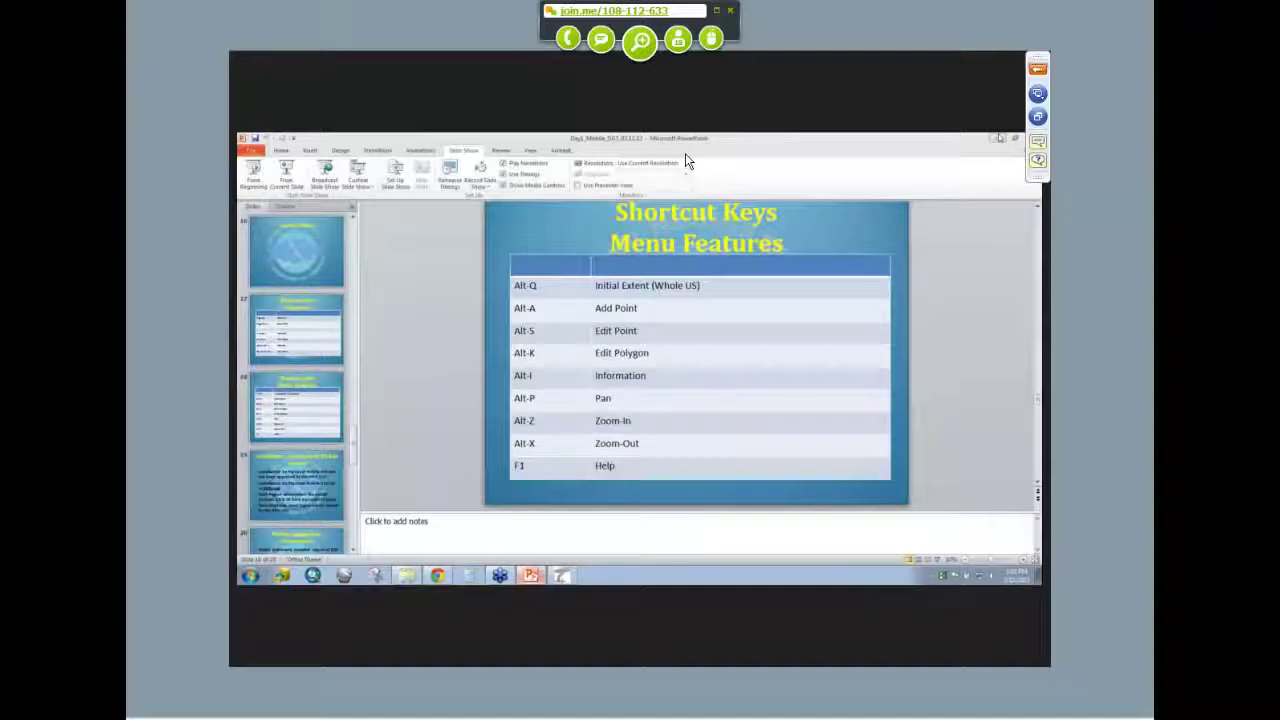
- Minimise PowerPoint to return to the desktop
{"action": "left_click", "coordinate": [1000, 137]}
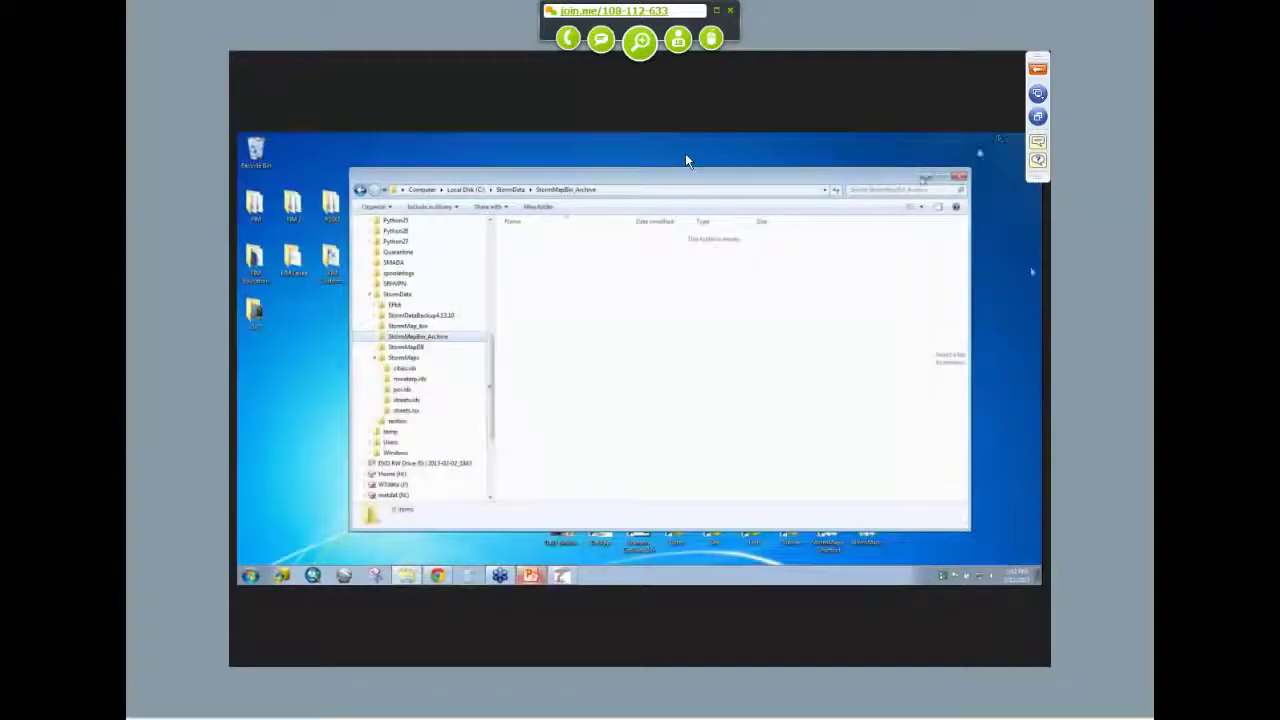
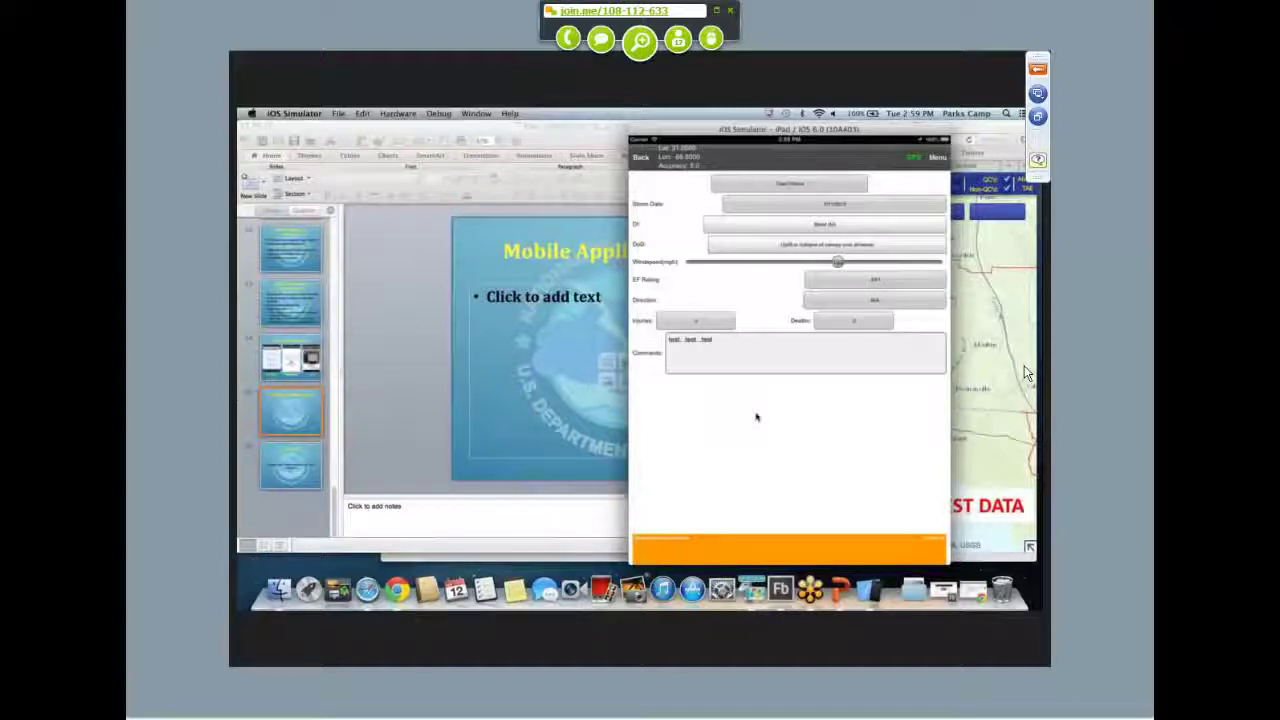
- Rescale the iPad simulator window to a larger percentage so the form and map appear bigger
{"action": "key", "text": "super+shift+h"}
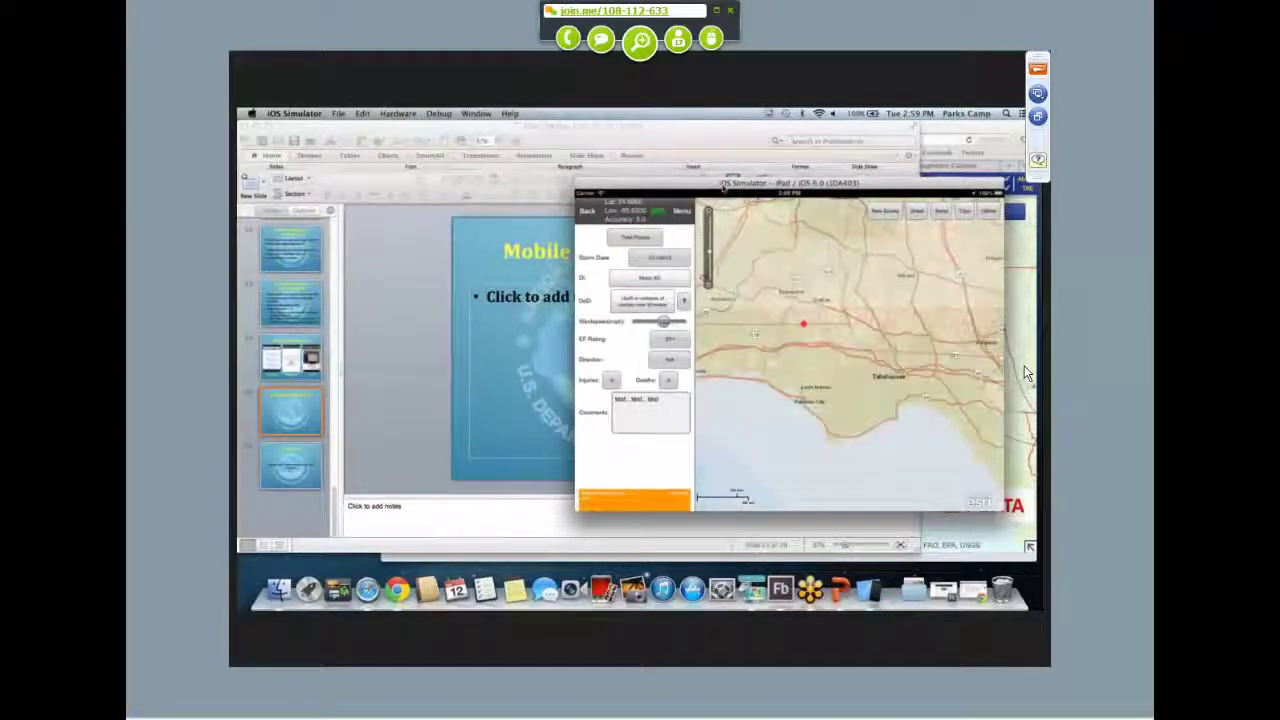
{"action": "left_click", "coordinate": [476, 114]}
{"action": "mouse_move", "coordinate": [610, 159]}
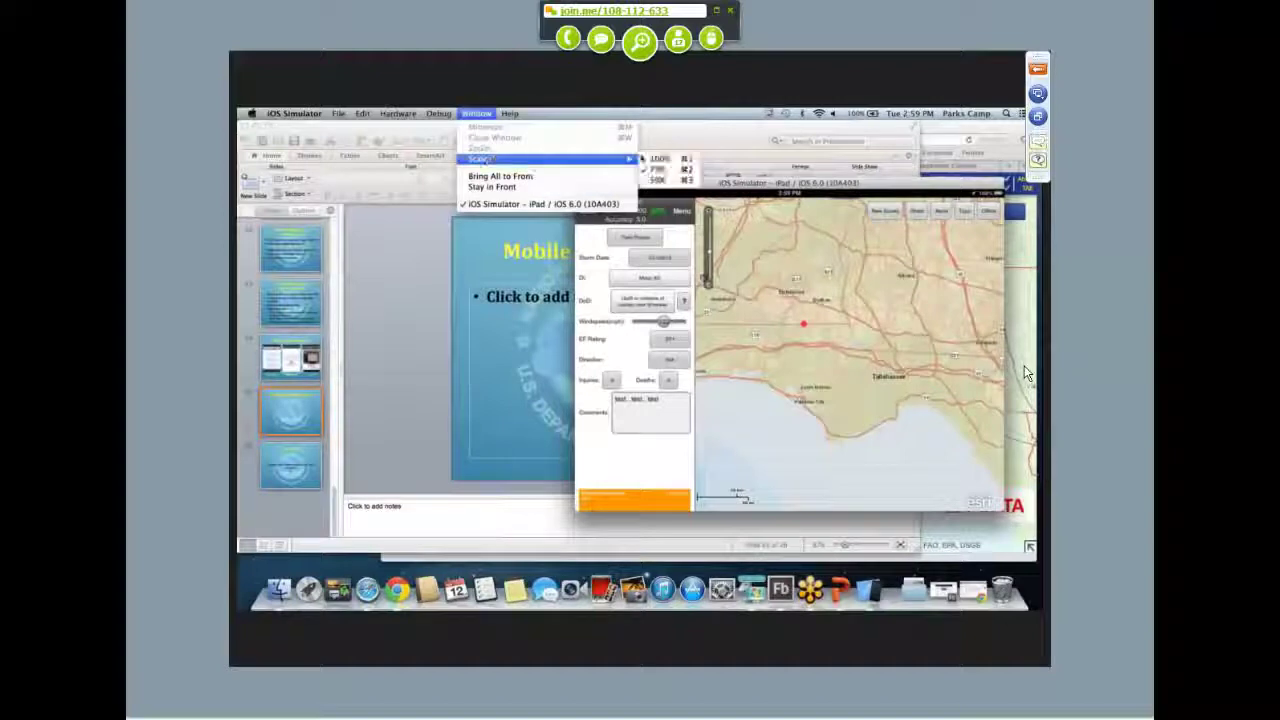
{"action": "left_click", "coordinate": [660, 159]}
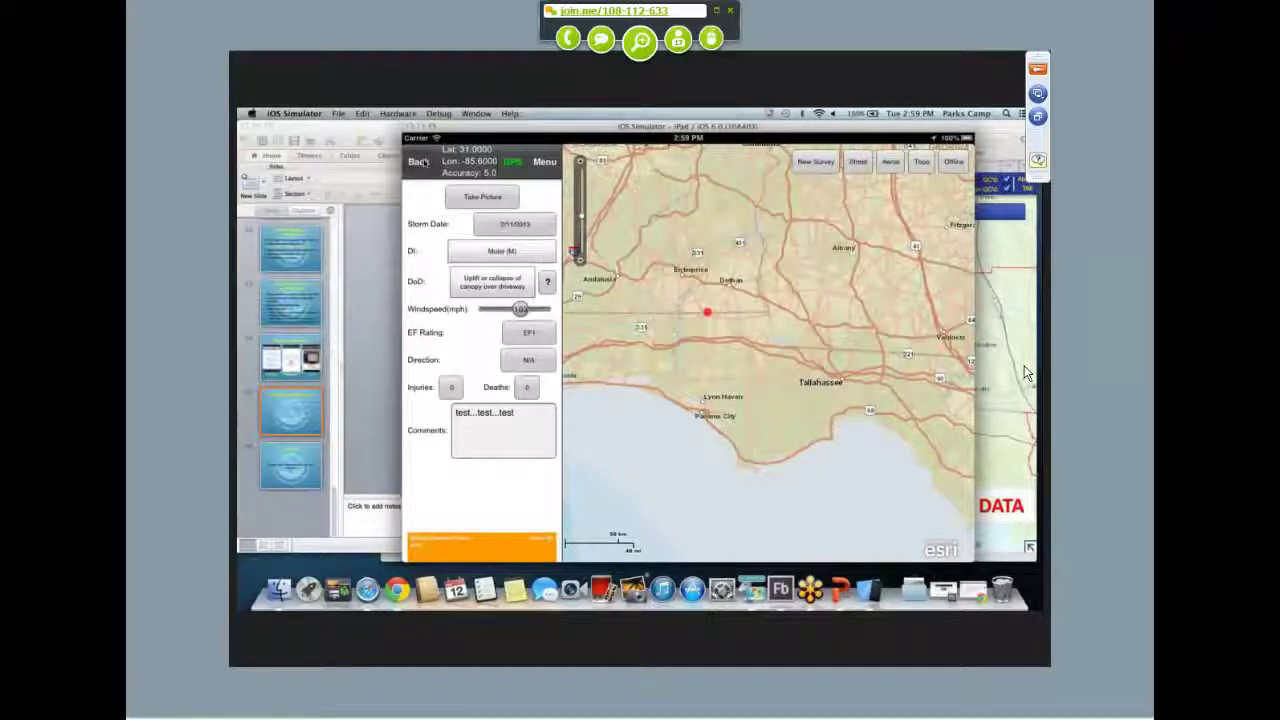
- Leave the current survey and start a new SVR/TOR survey form
{"action": "left_click", "coordinate": [419, 162]}
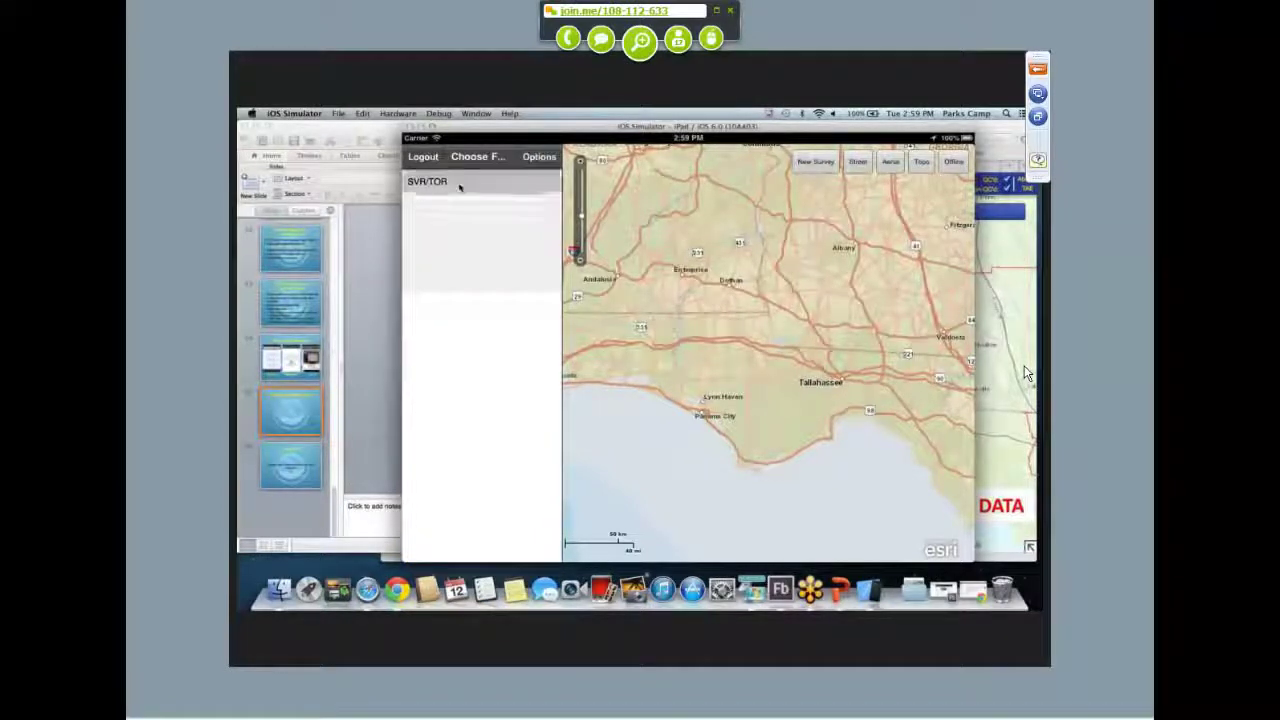
{"action": "left_click", "coordinate": [440, 182]}
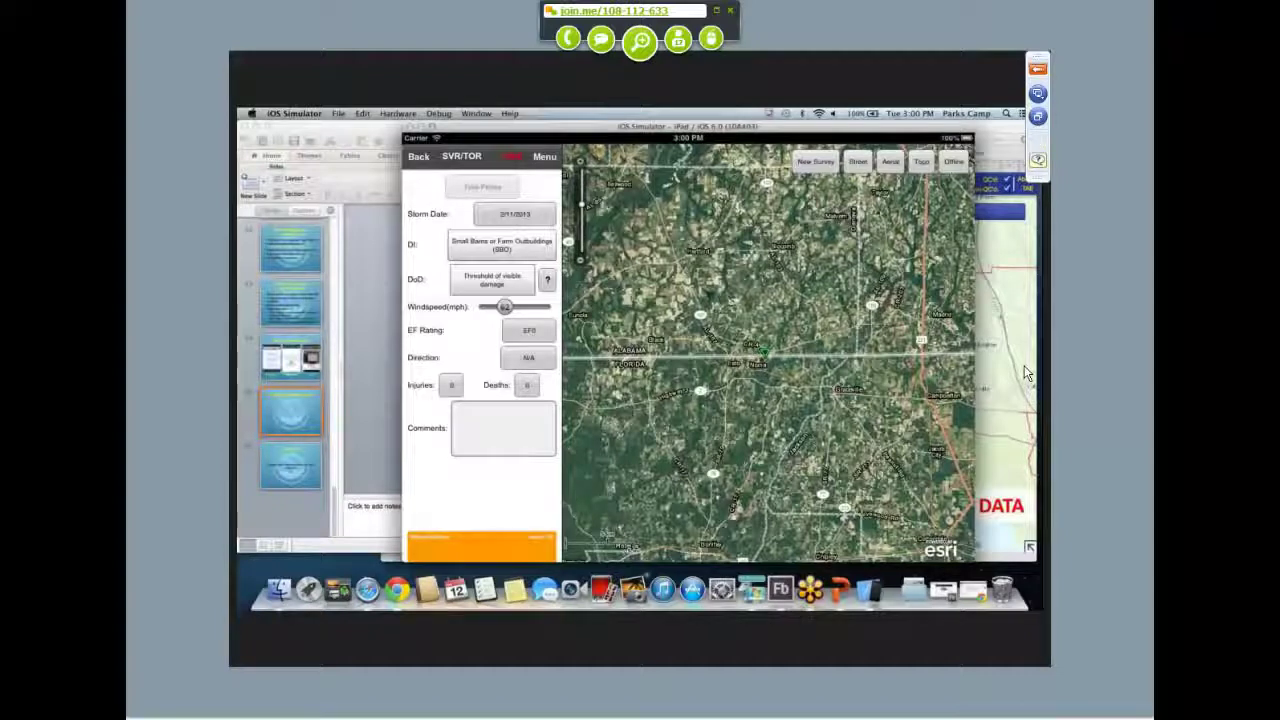
- Switch the map from aerial imagery to Topo, then to the offline Geneva basemap
{"action": "left_click", "coordinate": [922, 163]}
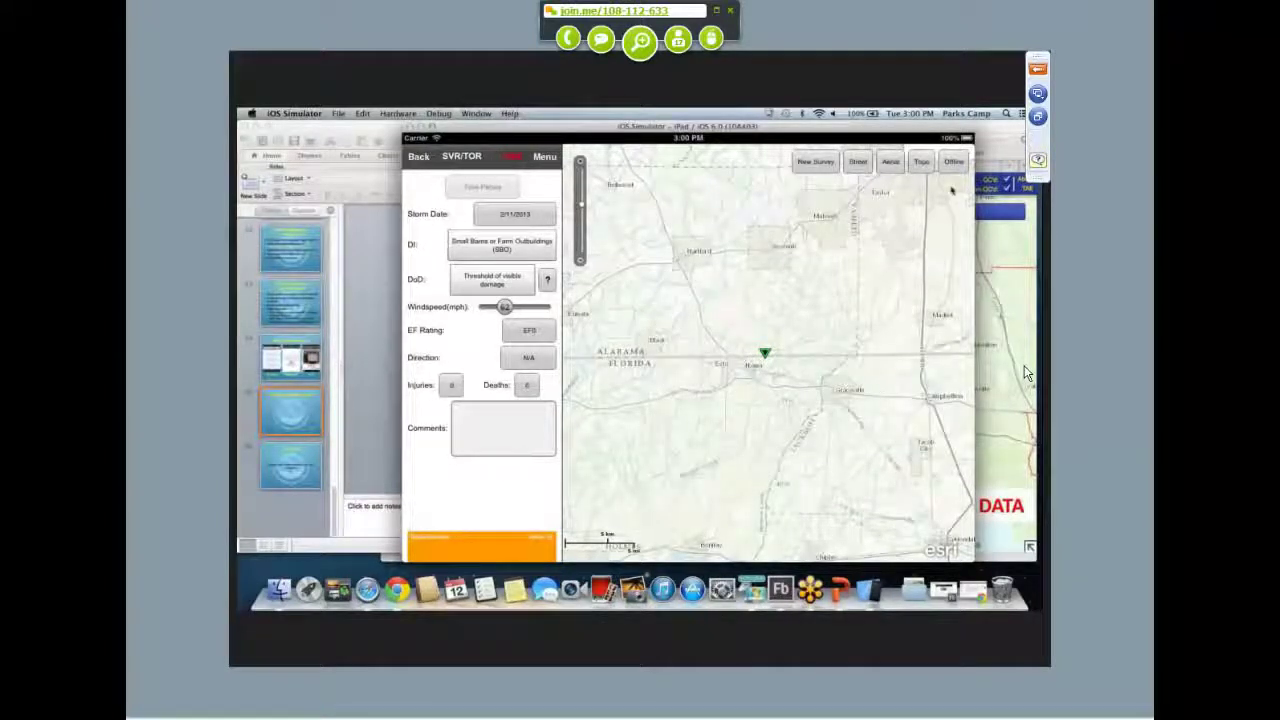
{"action": "left_click", "coordinate": [955, 164]}
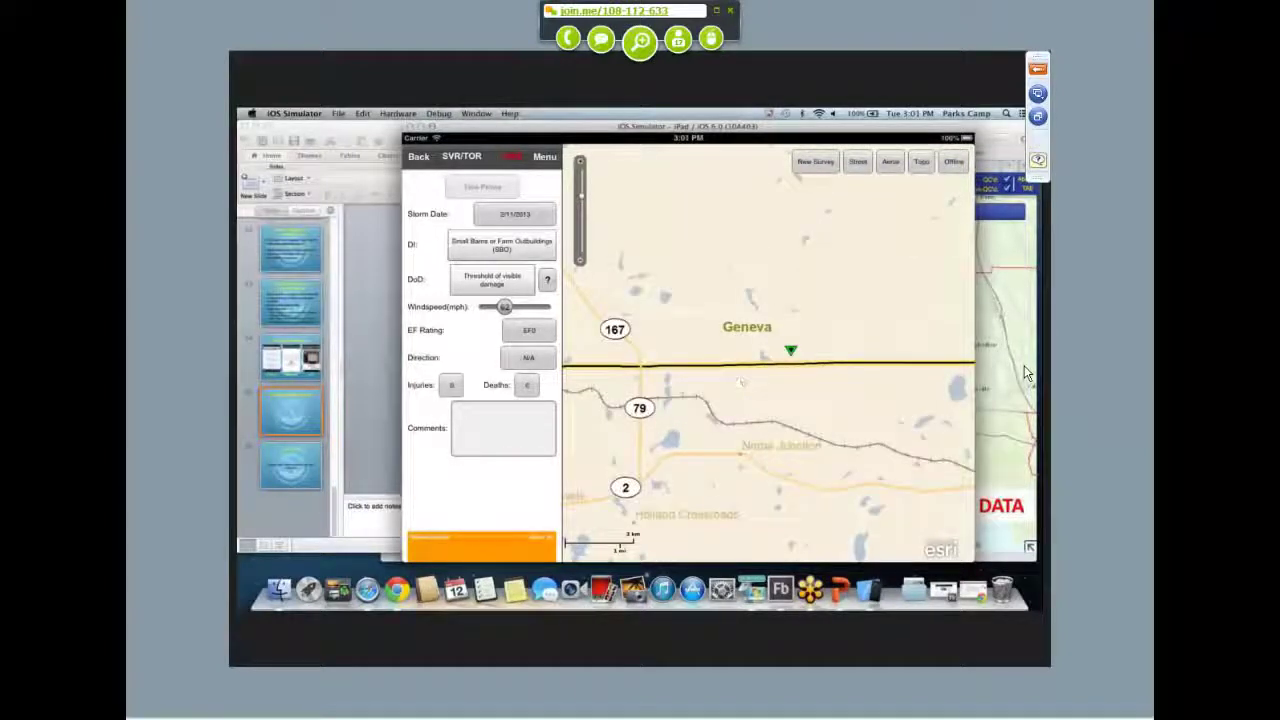
- Set the simulated device location to latitude 31, longitude -85.7 and turn on GPS
{"action": "left_click", "coordinate": [439, 114]}
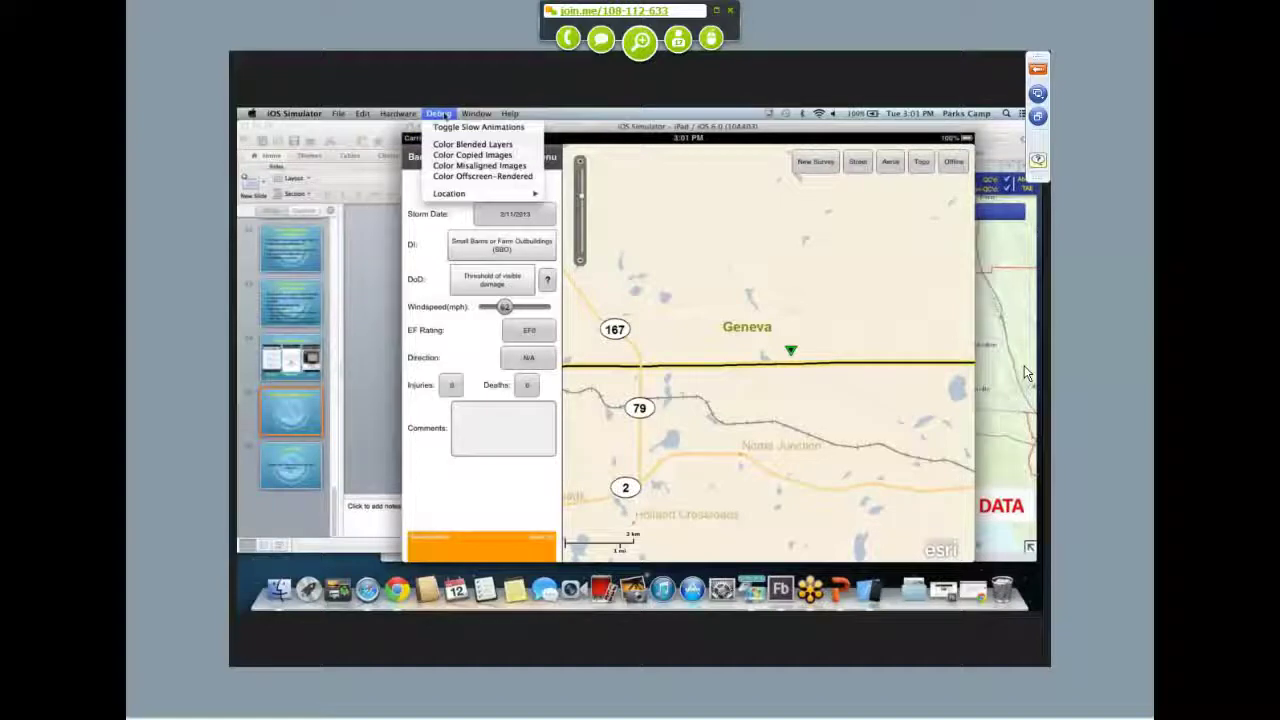
{"action": "left_click", "coordinate": [458, 127]}
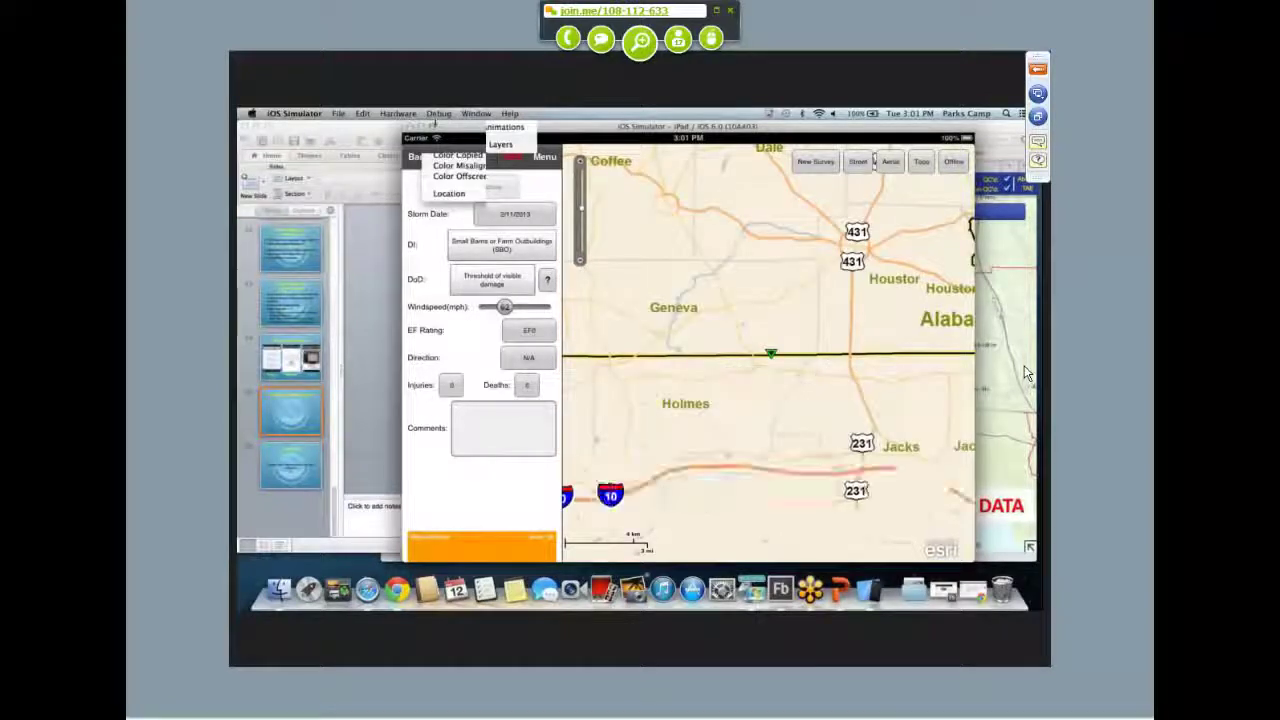
{"action": "mouse_move", "coordinate": [461, 194]}
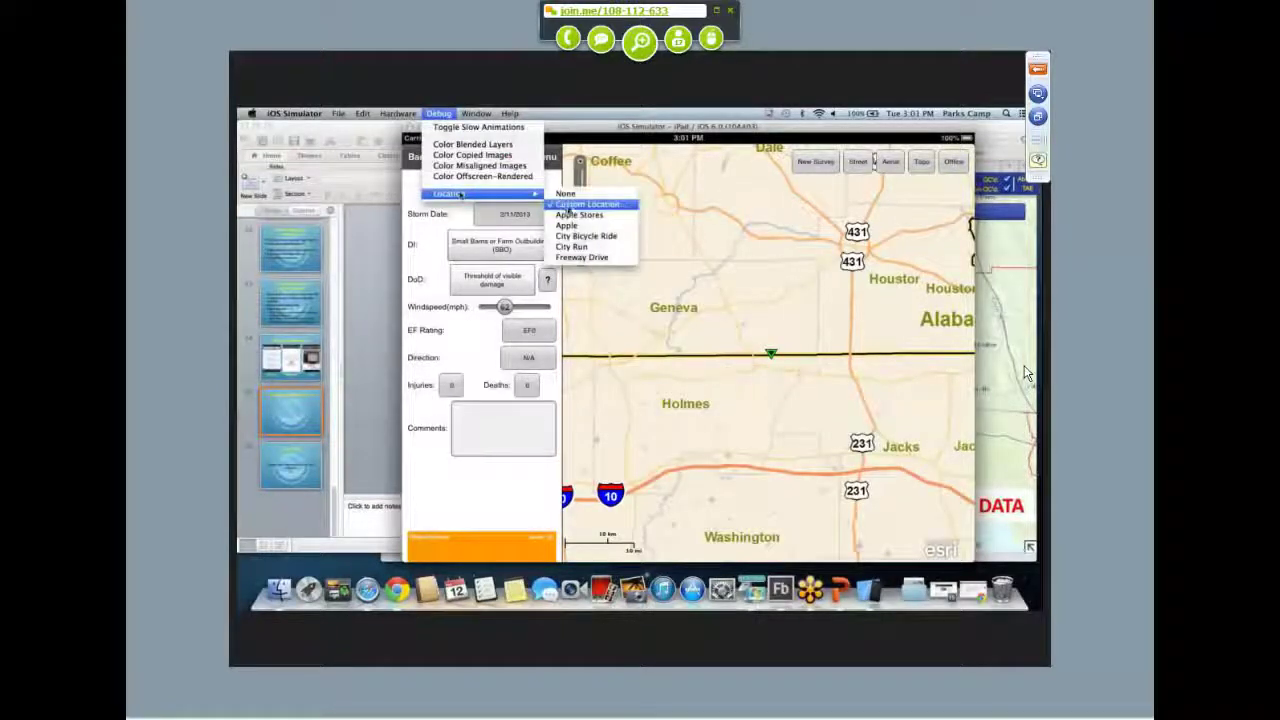
{"action": "left_click", "coordinate": [587, 204]}
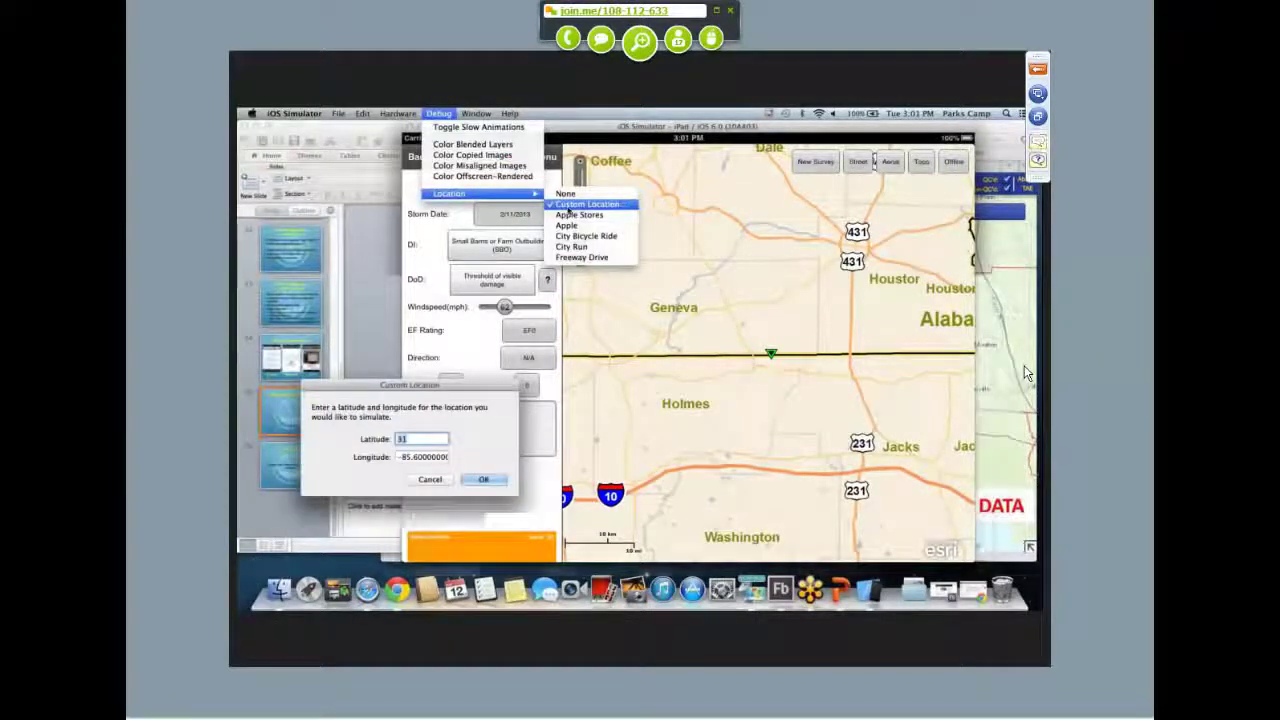
{"action": "left_click", "coordinate": [483, 479]}
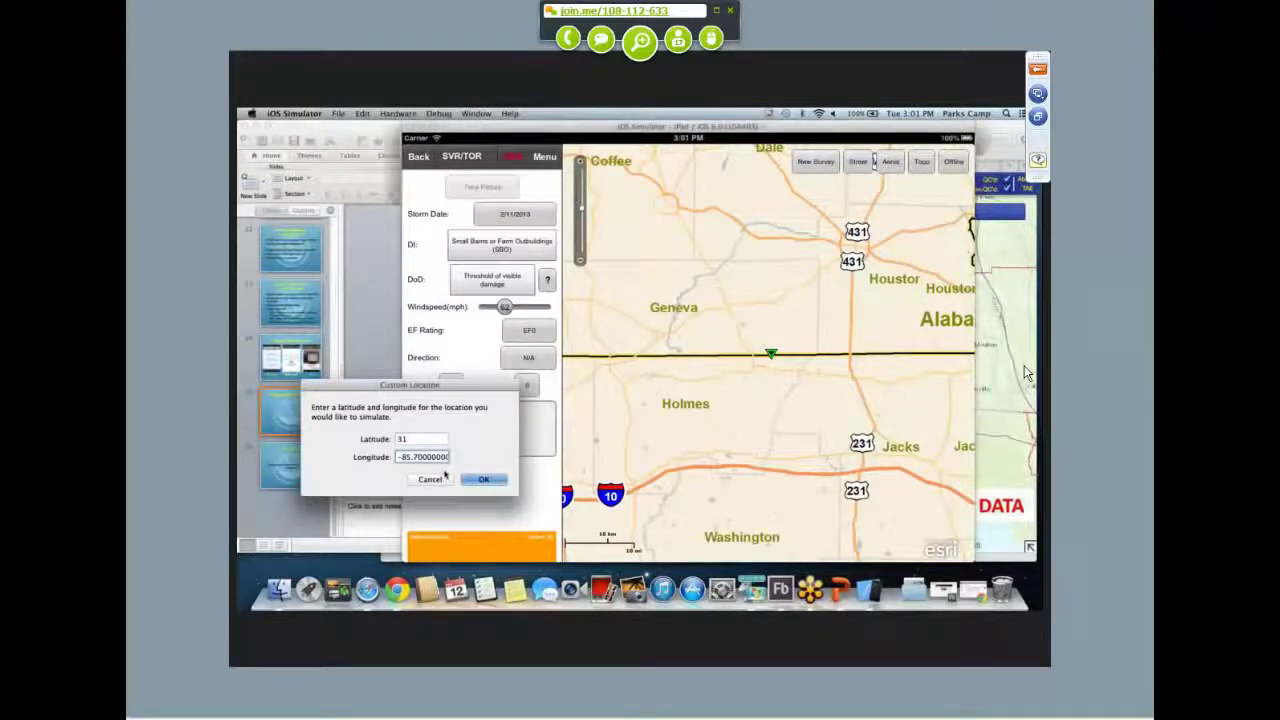
{"action": "left_click", "coordinate": [509, 160]}
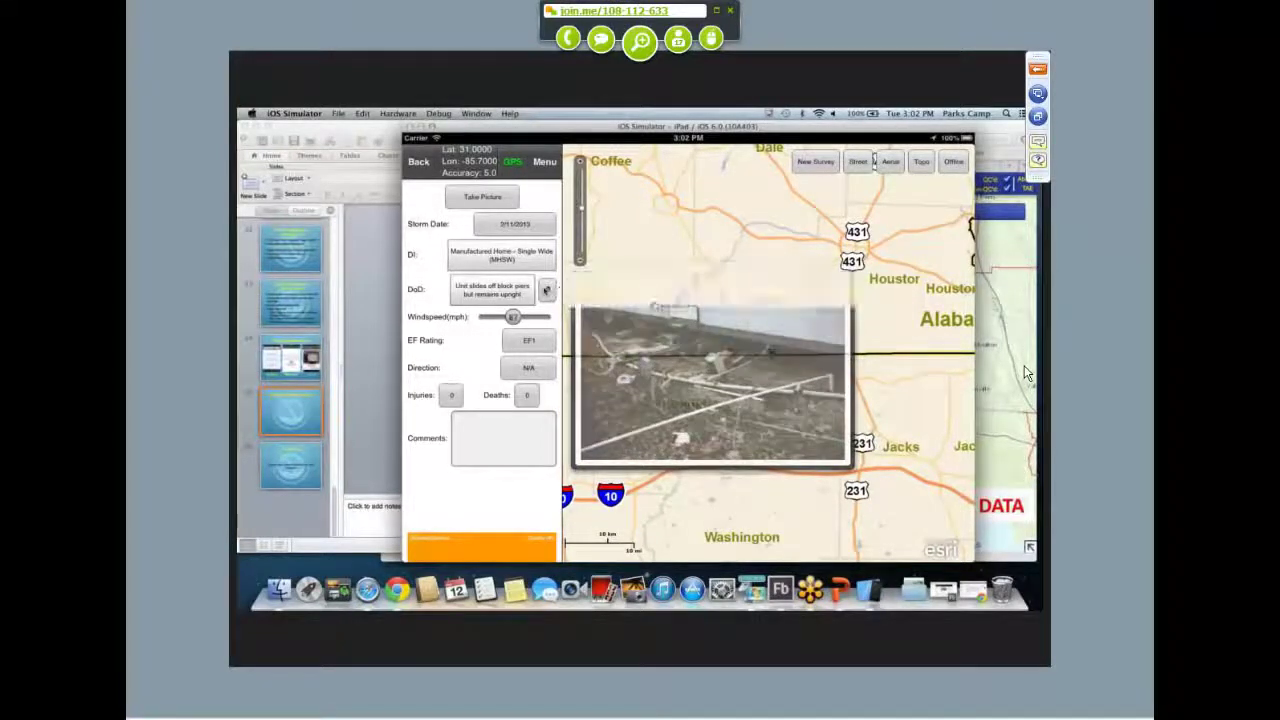
- Pick 'Unit rolls on its side or upside down; remains essentially intact' as the degree of damage
{"action": "left_click", "coordinate": [495, 290]}
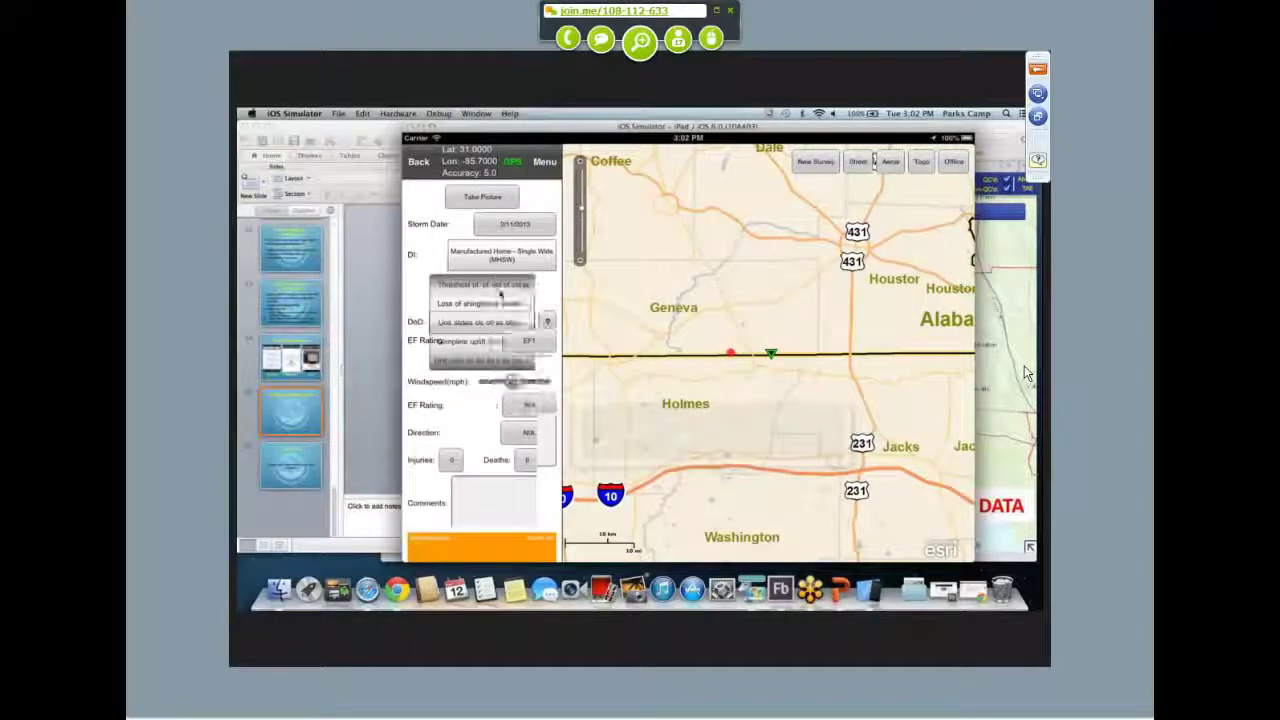
{"action": "scroll", "coordinate": [500, 295], "scroll_direction": "down", "scroll_amount": 1}
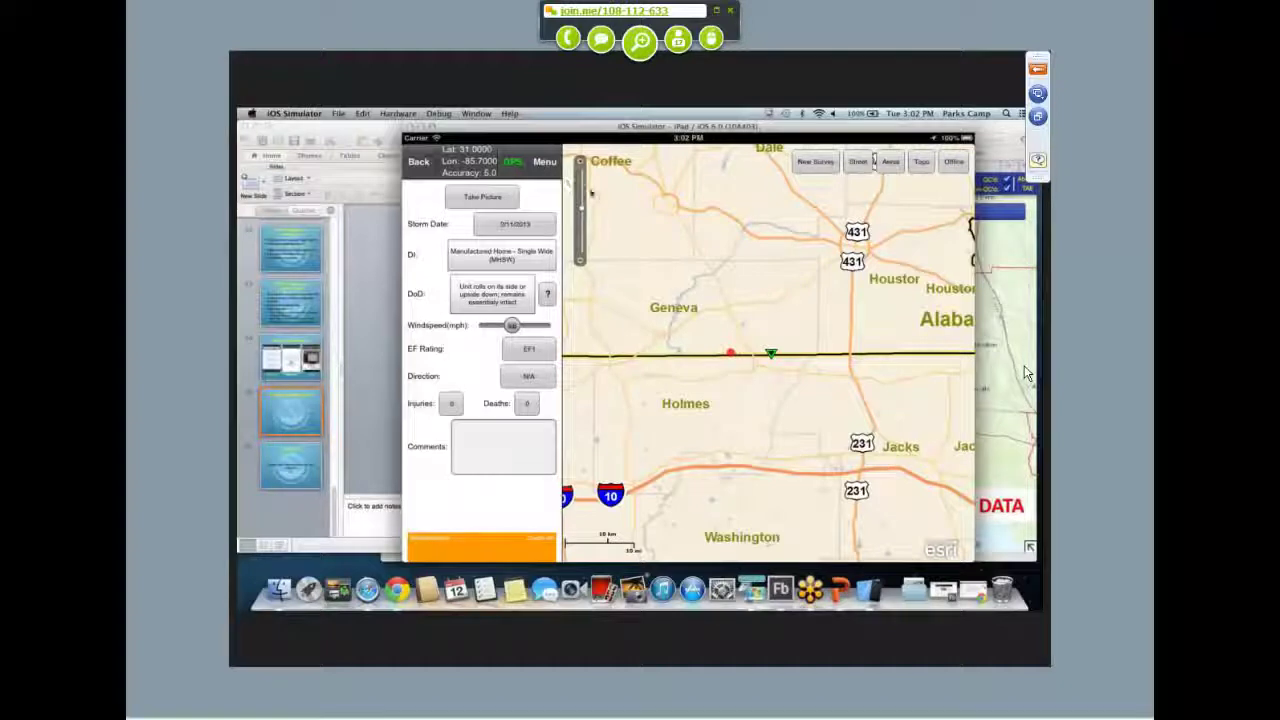
- Store the EF1 manufactured home survey point to send later
{"action": "left_click", "coordinate": [544, 162]}
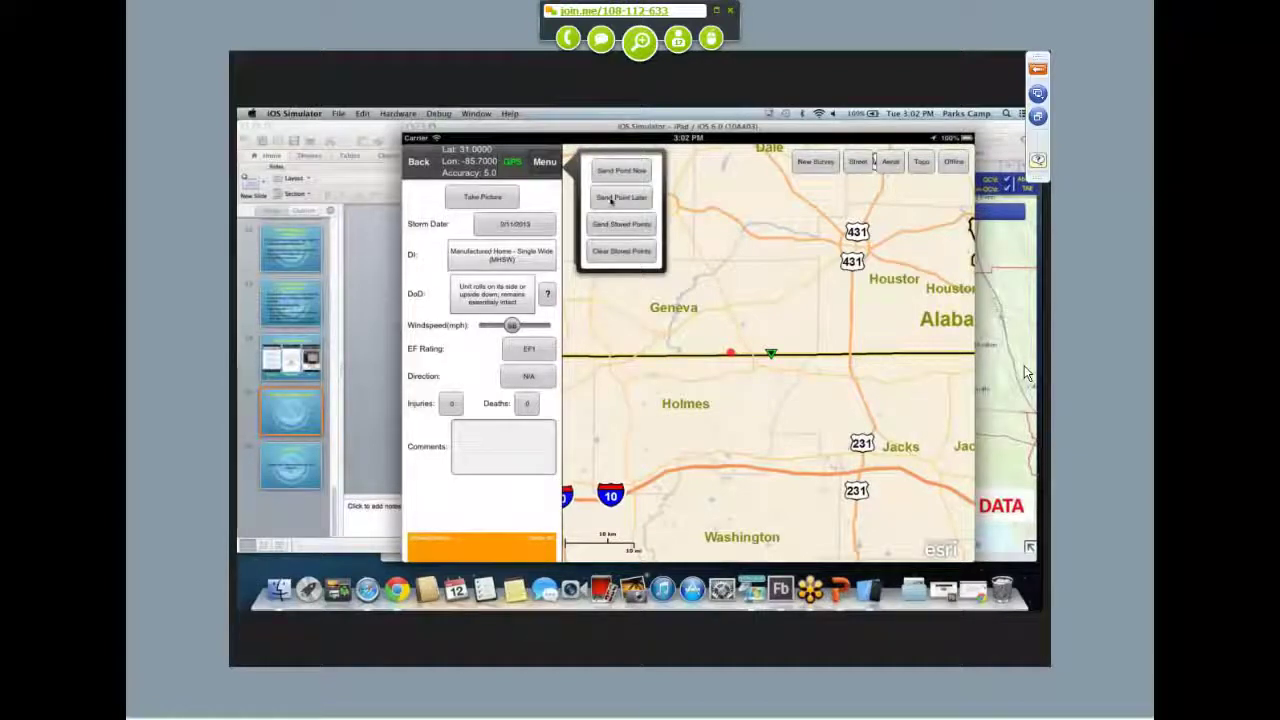
{"action": "left_click", "coordinate": [612, 198]}
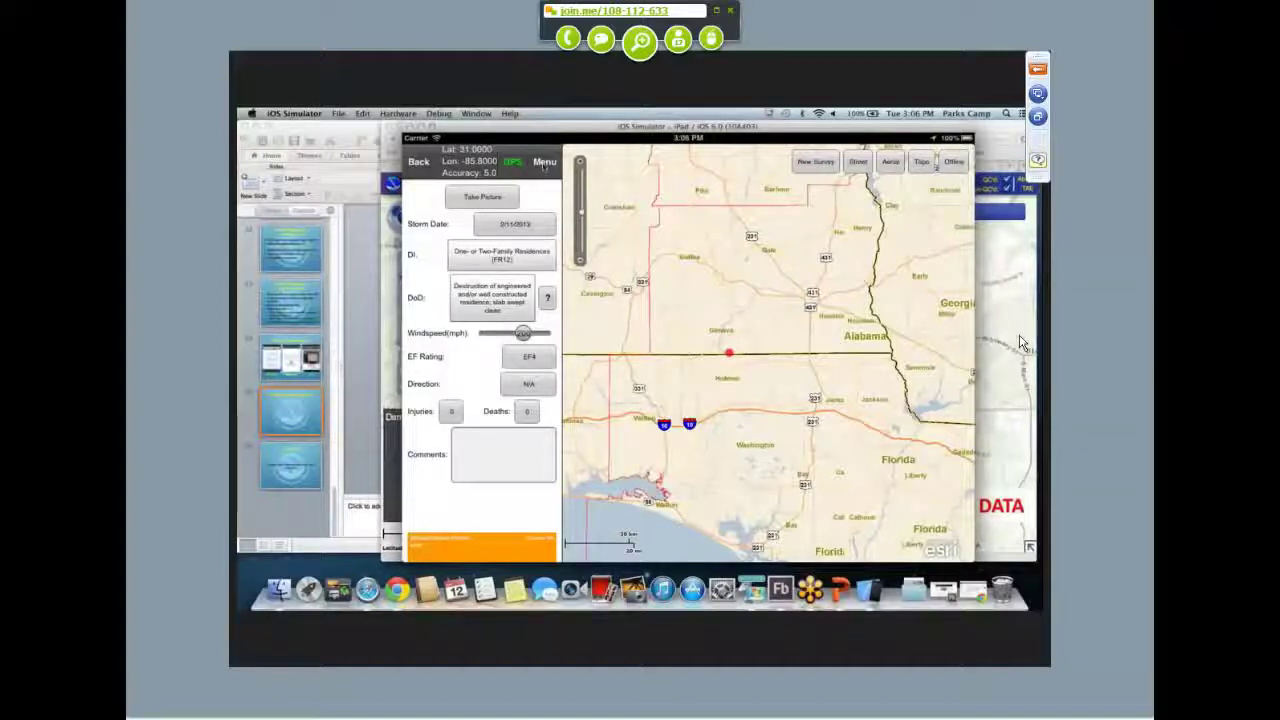
- Close the point-sending options without sending, and bring the PowerPoint presentation forward
{"action": "left_click", "coordinate": [544, 163]}
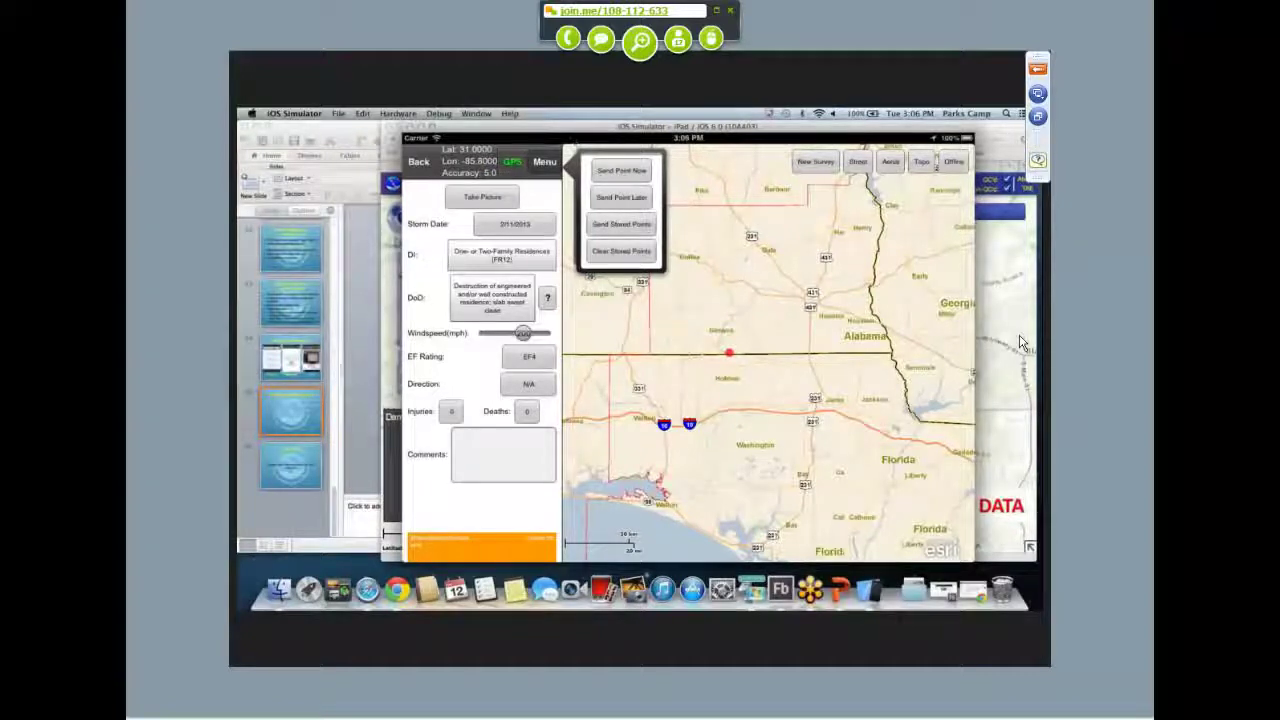
{"action": "left_click", "coordinate": [545, 162]}
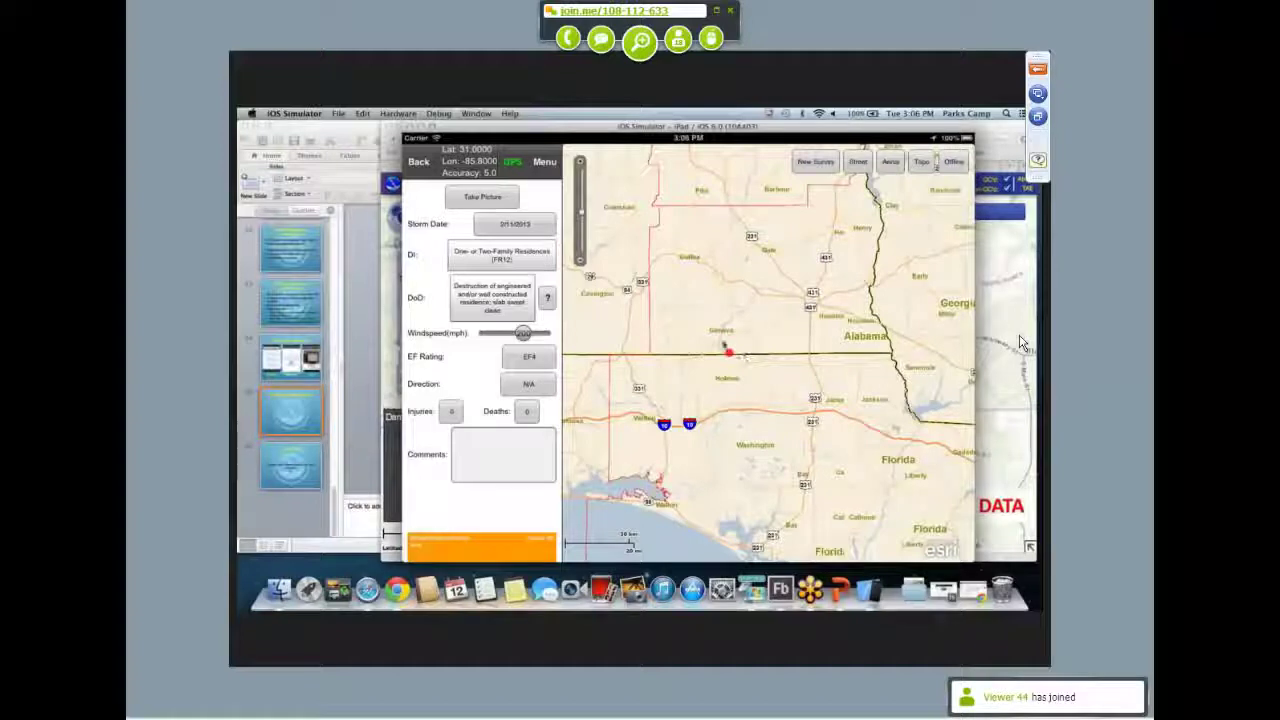
{"action": "left_click", "coordinate": [353, 130]}
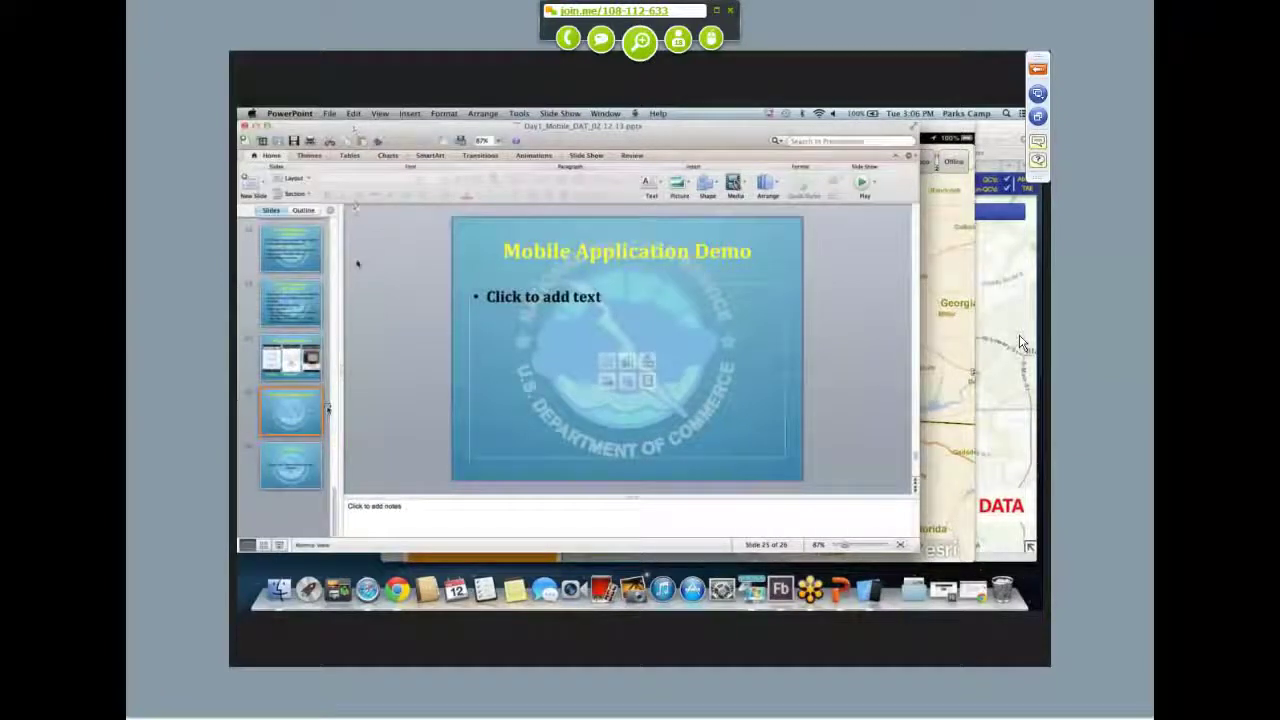
- Start the slide show from the 'Mobile Application Demo' slide
{"action": "left_click", "coordinate": [279, 545]}
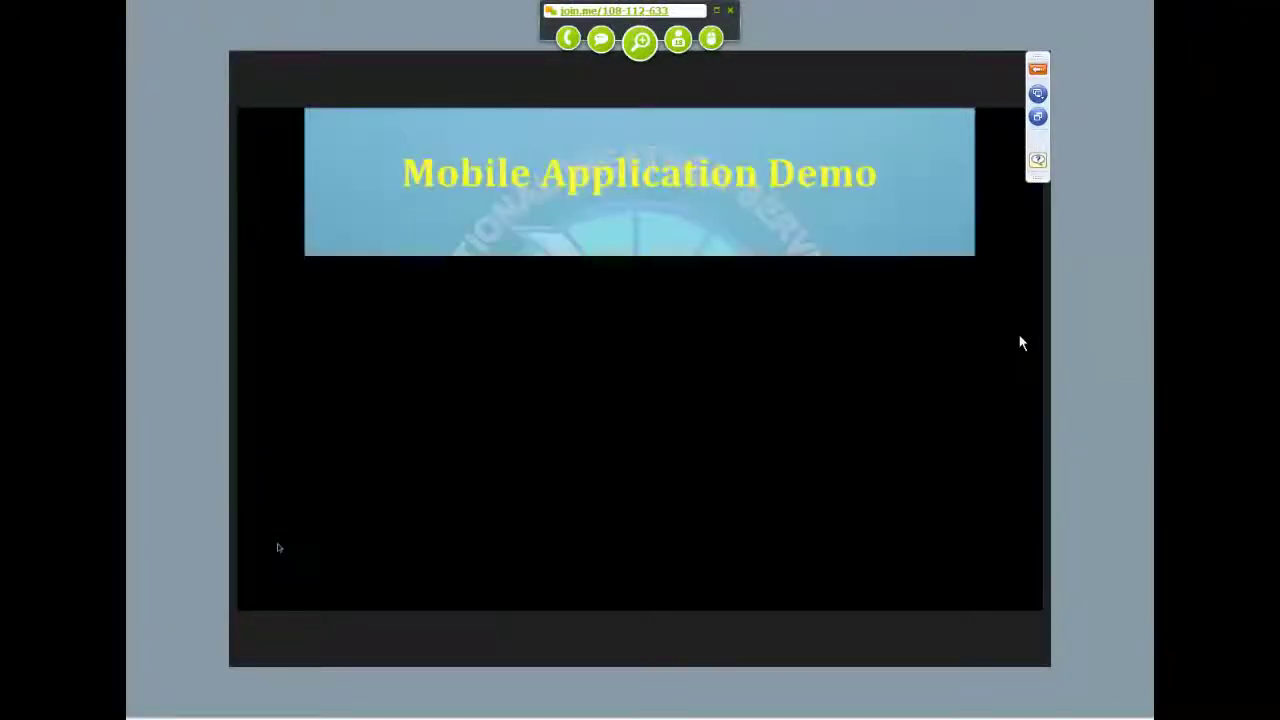